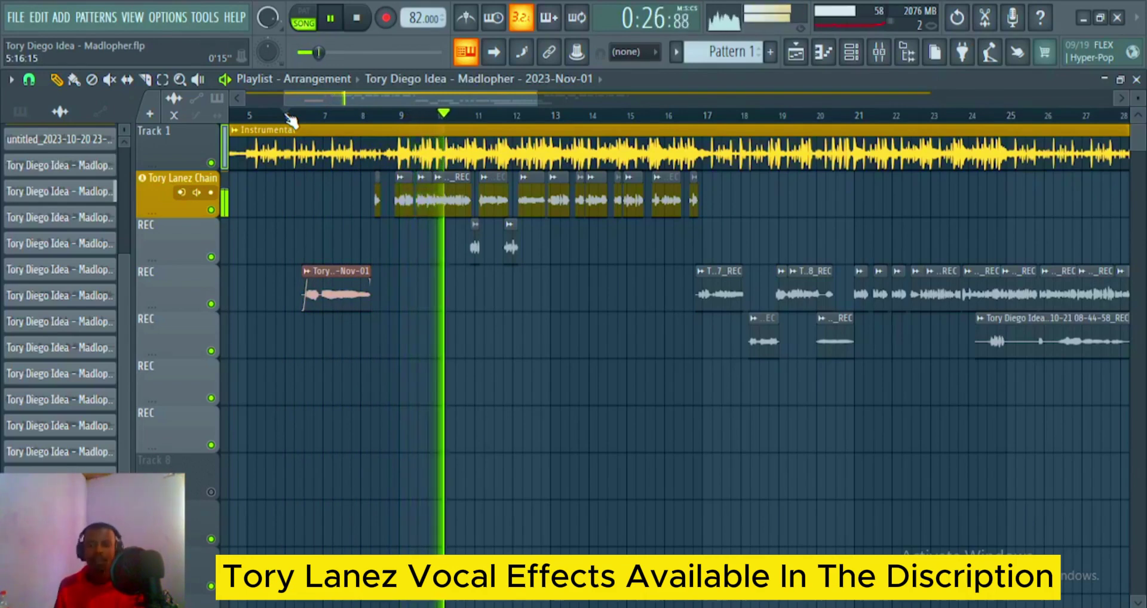
# Open the mixer, close the Fruity Compressor window, and open the StudioRack Stereo effect on the Tory Lanez Chain track.
pyautogui.click(879, 52)
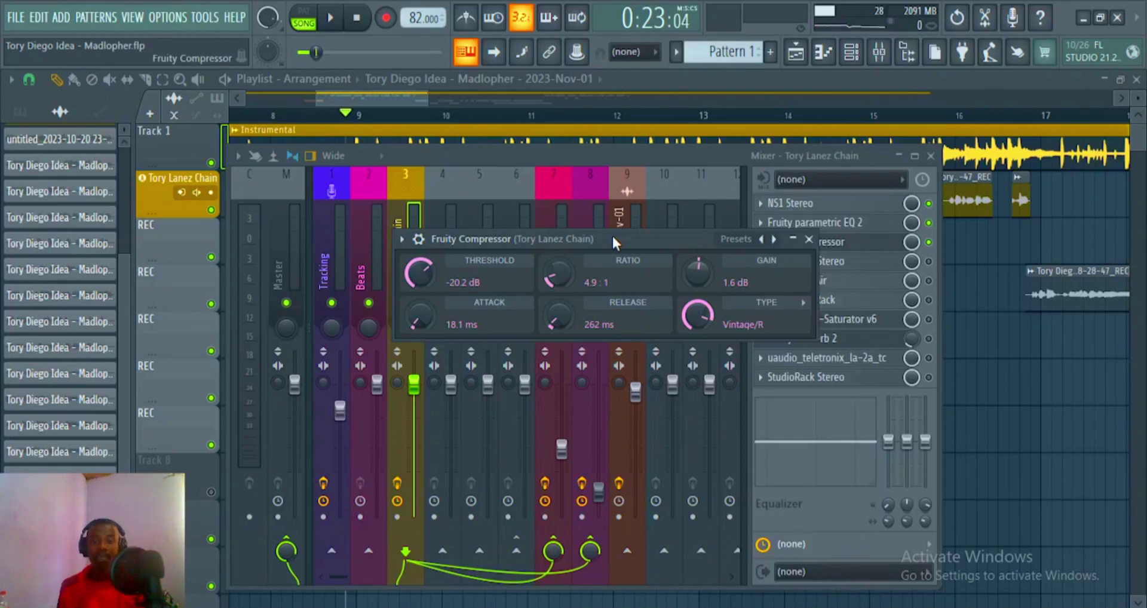
pyautogui.click(809, 239)
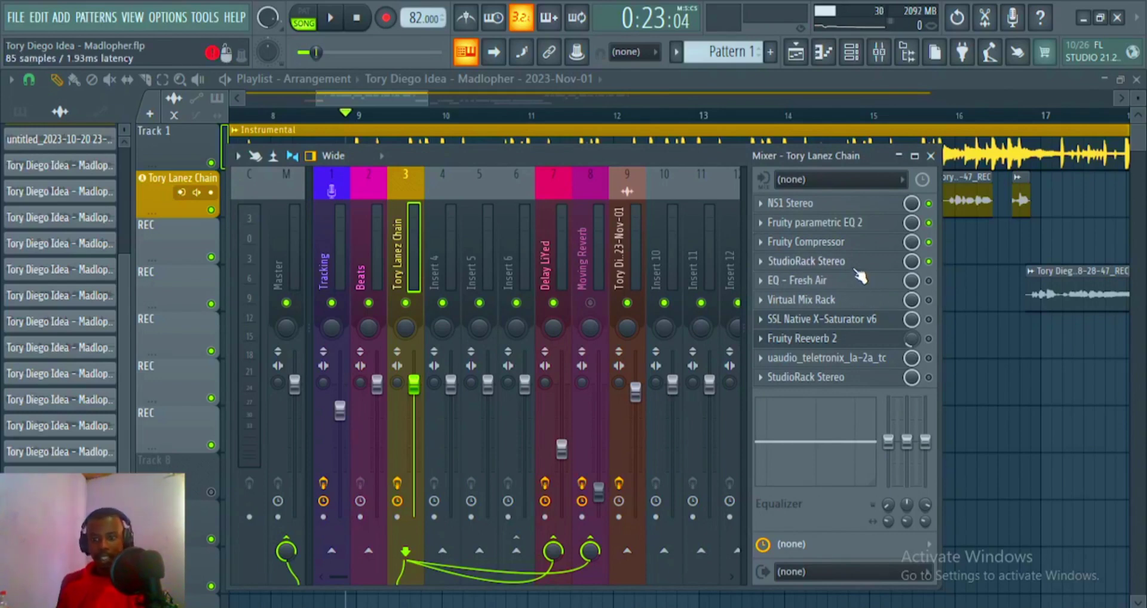
pyautogui.click(856, 269)
pyautogui.moveTo(518, 111); pyautogui.dragTo(696, 94)
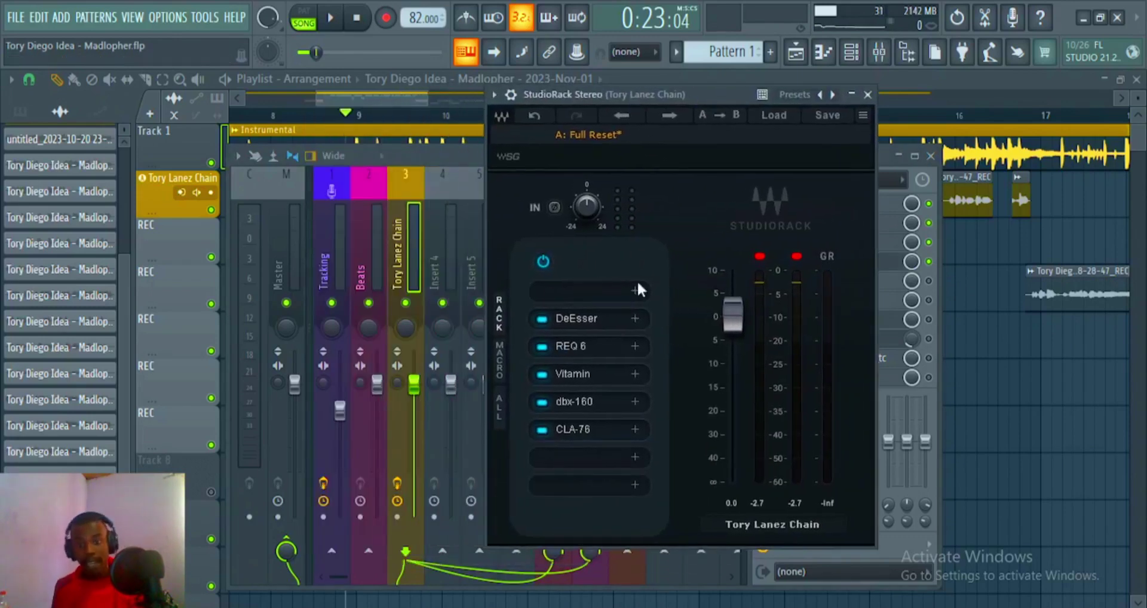
# Review the rack's DeEsser settings, including its threshold and the available SideChain filter types, and close it.
pyautogui.click(591, 320)
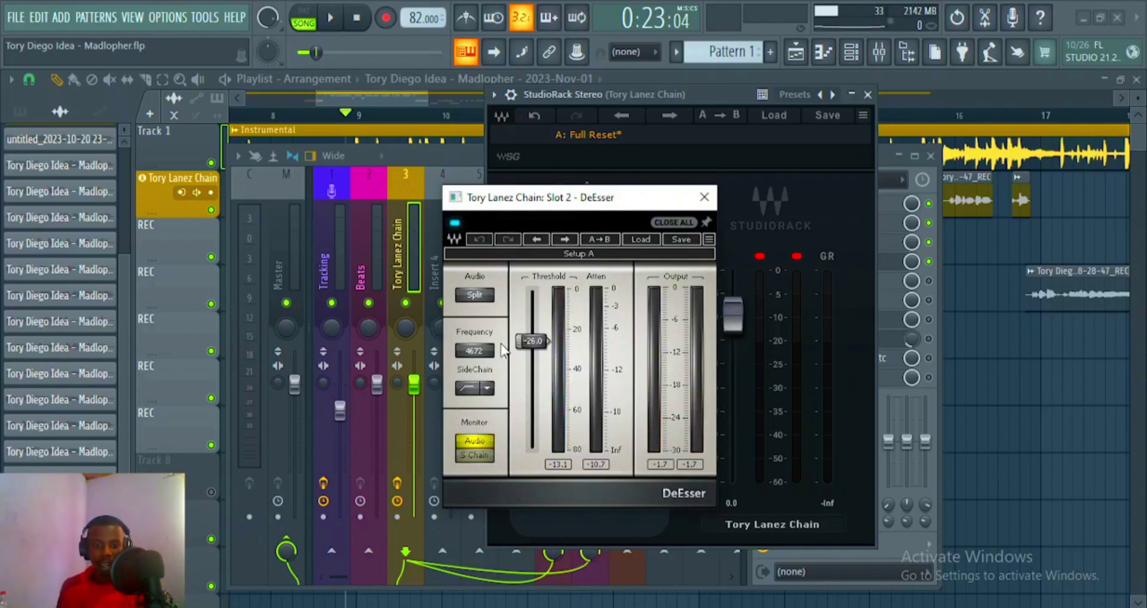
pyautogui.click(487, 389)
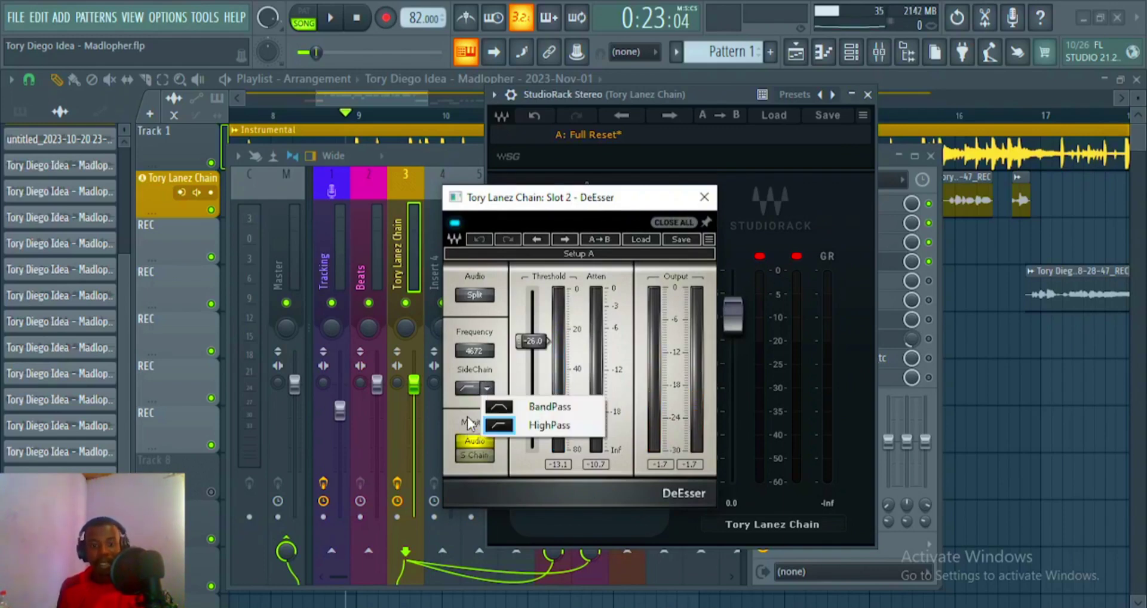
pyautogui.click(488, 369)
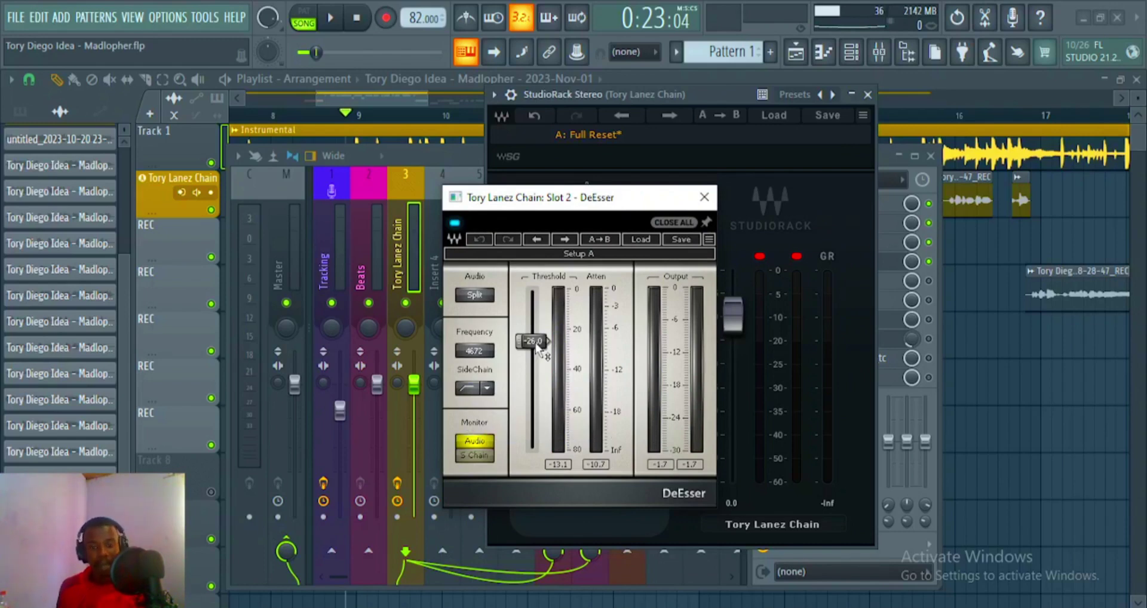
pyautogui.click(711, 197)
# Set REQ 6 band 3 to a gain of -2.8 at 340 Hz, audition the vocal, and close the equalizer.
pyautogui.click(573, 346)
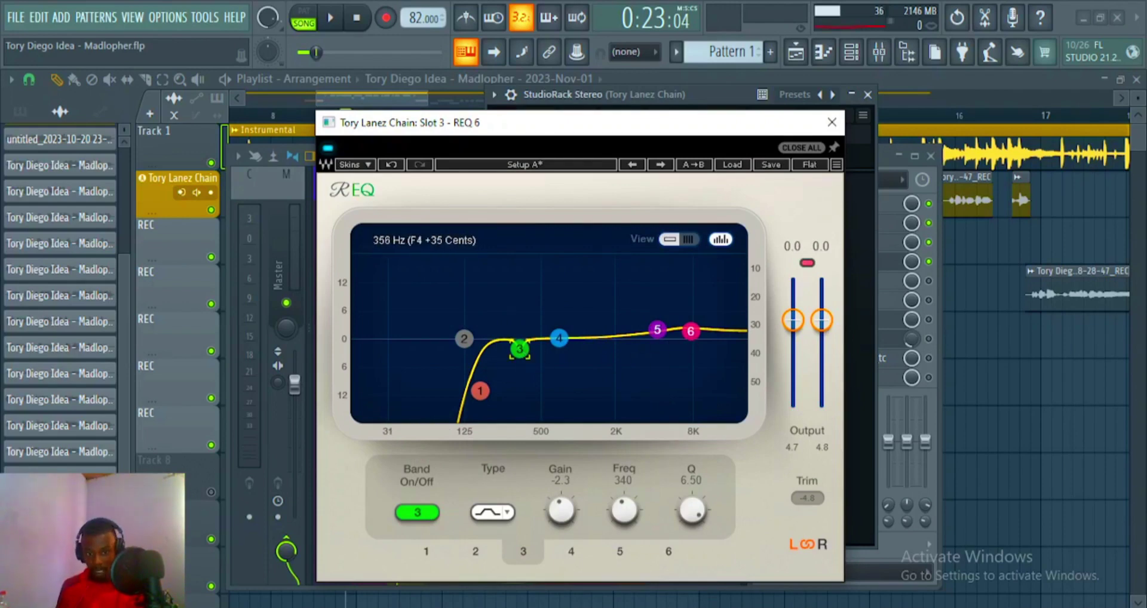
pyautogui.moveTo(519, 349); pyautogui.dragTo(518, 351)
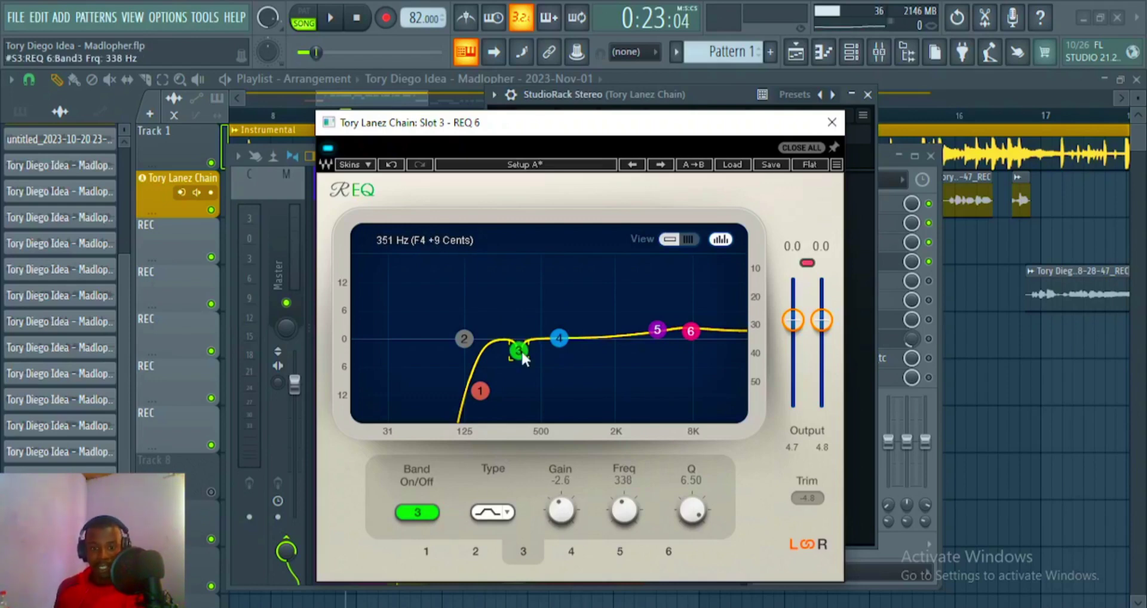
pyautogui.press('space')
pyautogui.moveTo(522, 358)
pyautogui.mouseDown()
pyautogui.moveTo(519, 273)
pyautogui.moveTo(522, 354)
pyautogui.mouseUp()
pyautogui.press('space')
pyautogui.press('space')
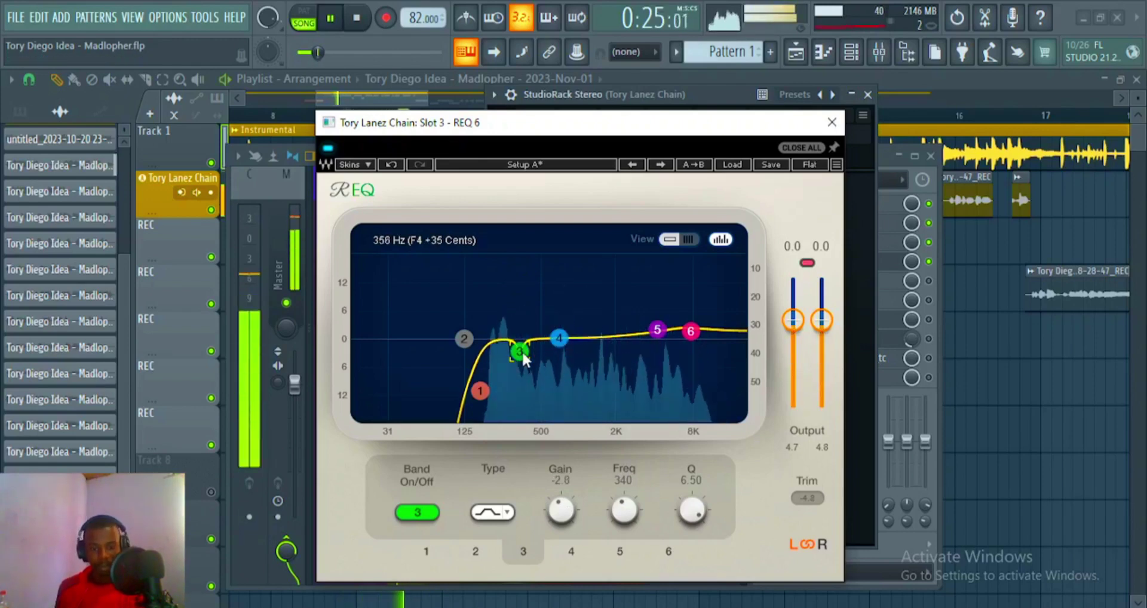
pyautogui.press('space')
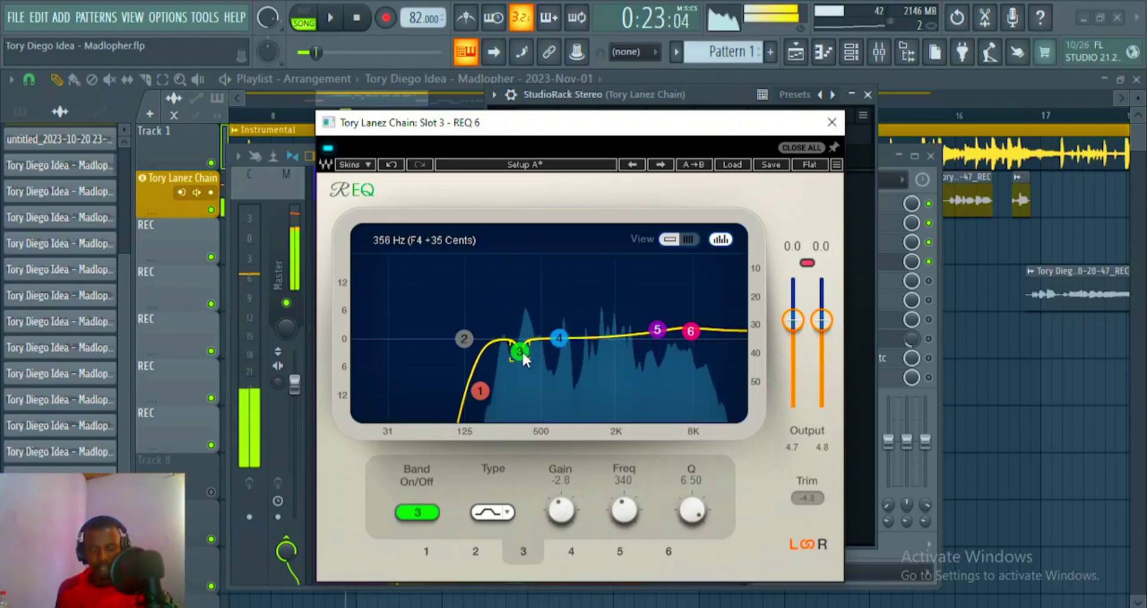
pyautogui.click(831, 123)
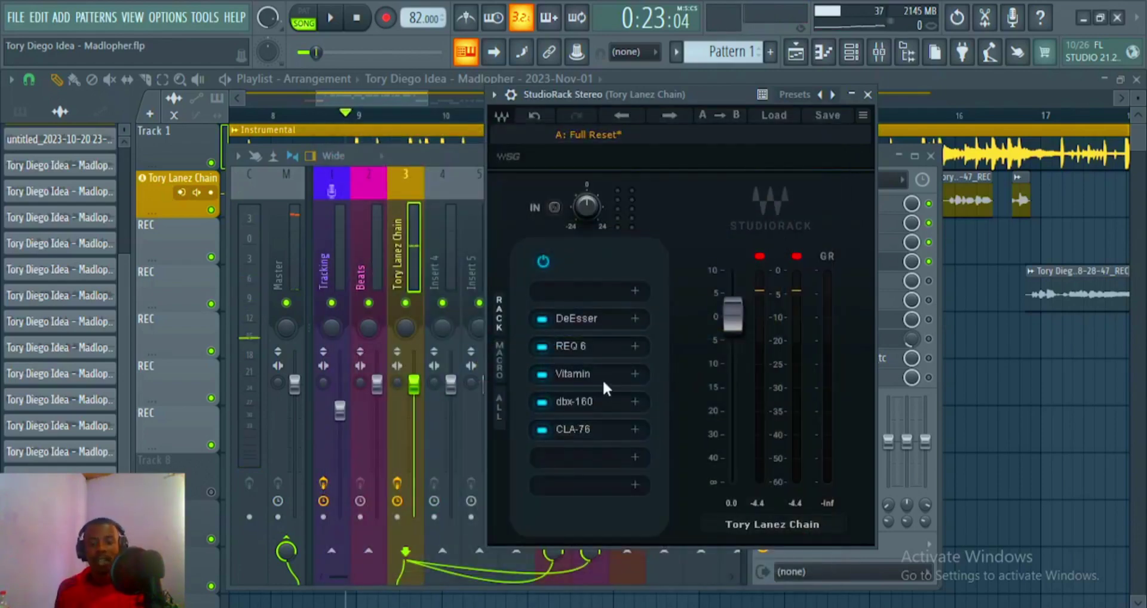
# Open the Vitamin enhancer in the rack, examine its band gain levels, and close it.
pyautogui.click(582, 372)
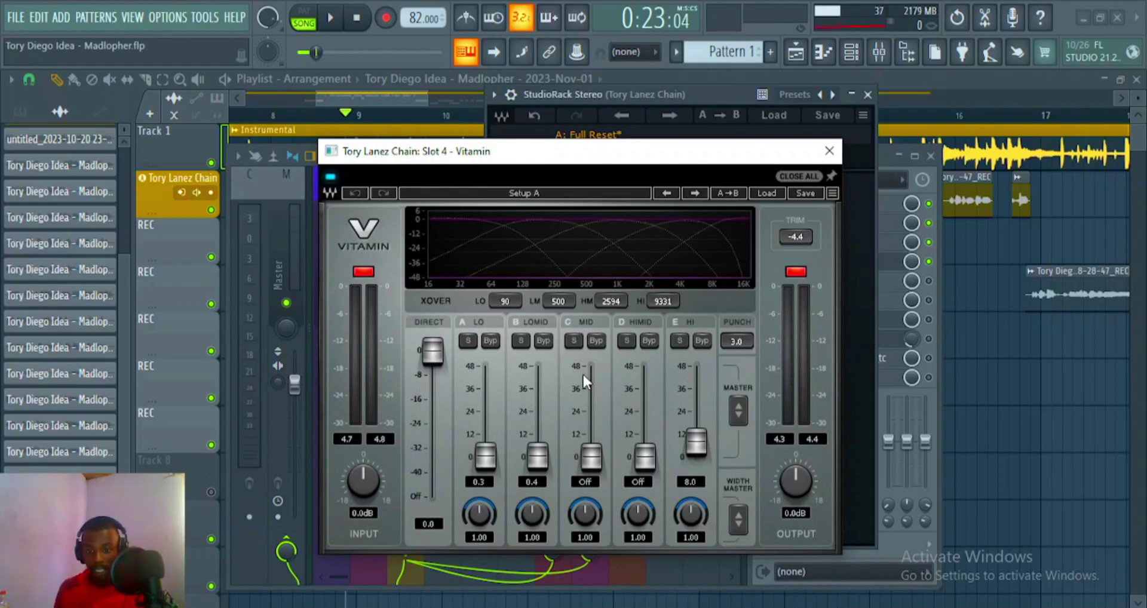
pyautogui.moveTo(696, 442); pyautogui.dragTo(696, 443)
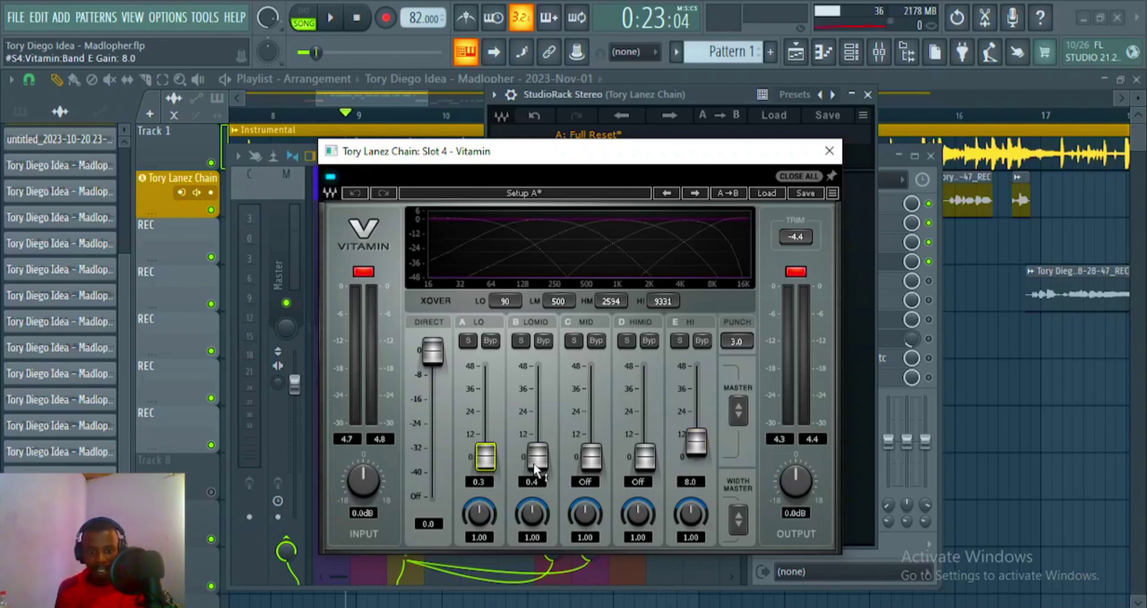
pyautogui.press('Escape')
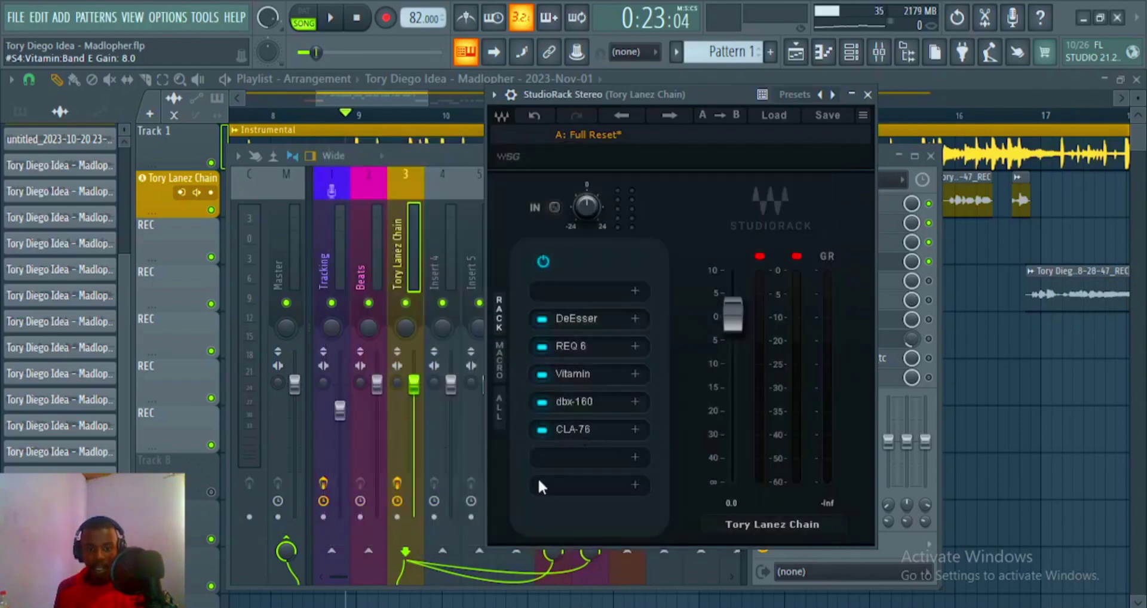
# Open the dbx-160 compressor in the rack and check which factory preset is selected, keeping Lead Vocal.
pyautogui.click(567, 399)
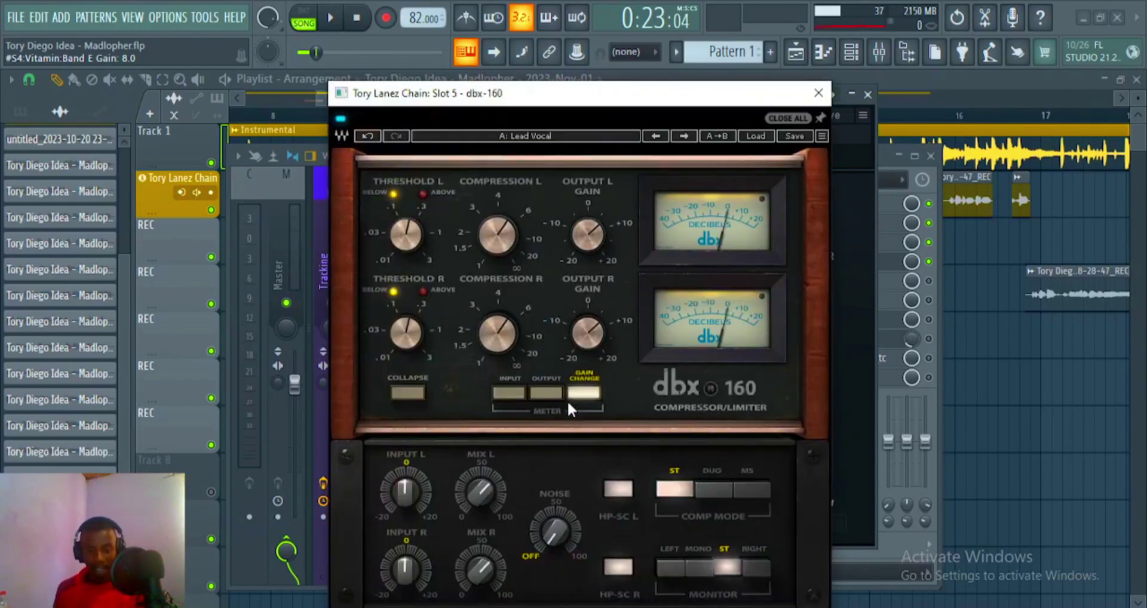
pyautogui.click(756, 137)
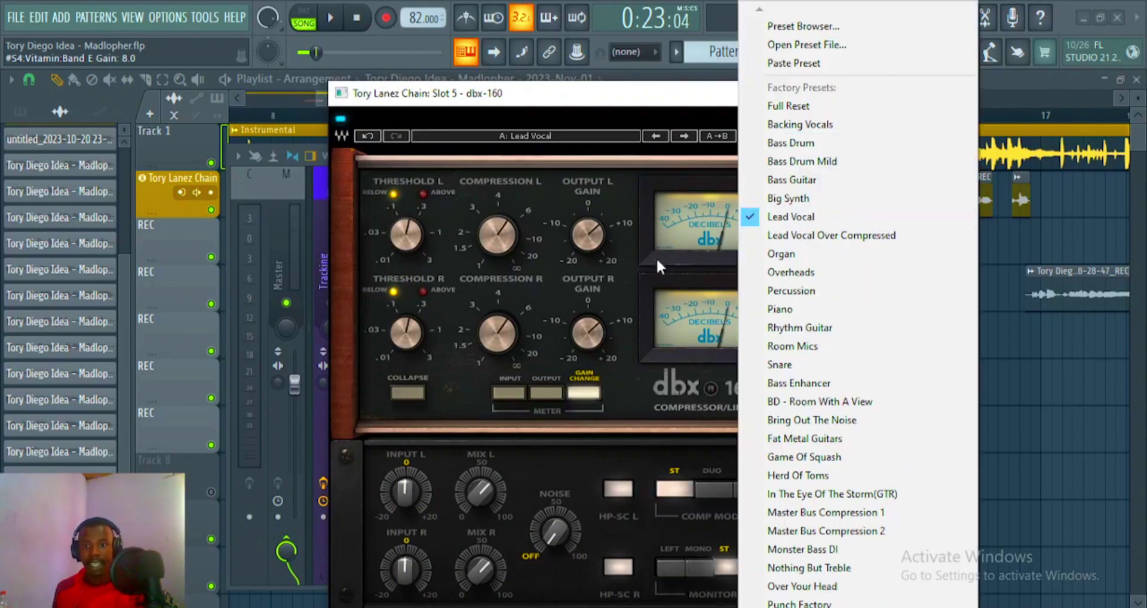
pyautogui.click(590, 108)
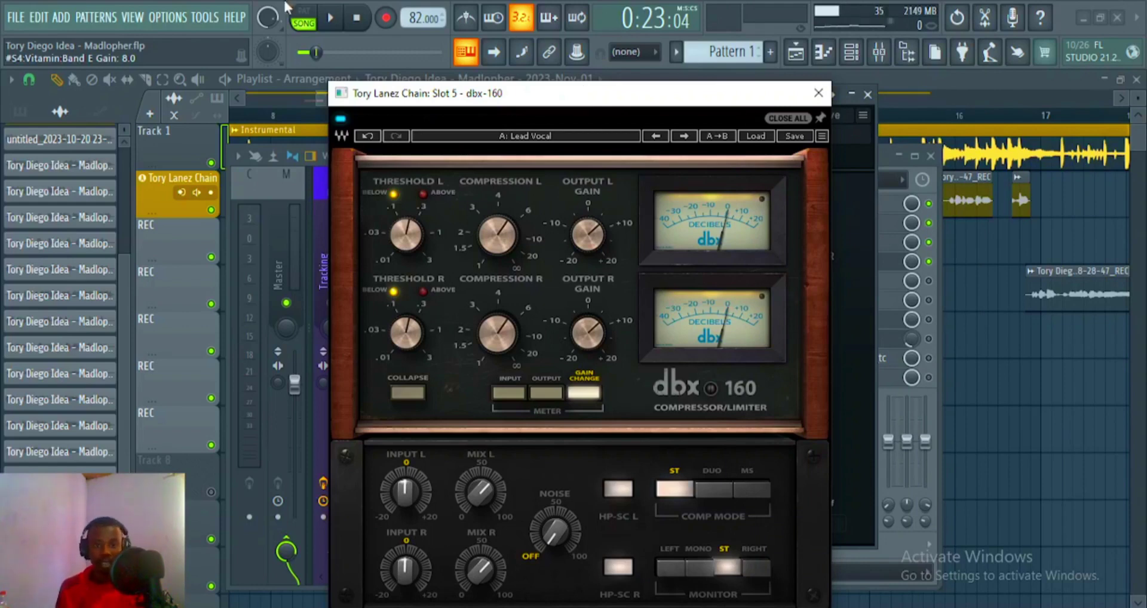
# Audition the vocal with the dbx-160 active and bypassed, leave it enabled, and close the compressor.
pyautogui.click(330, 18)
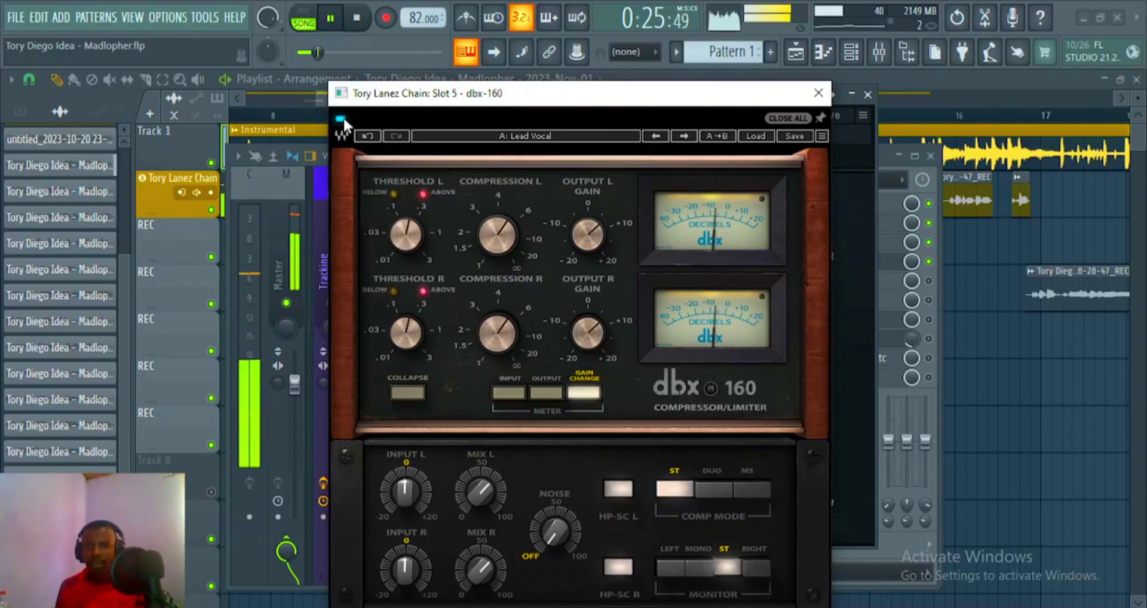
pyautogui.press('space')
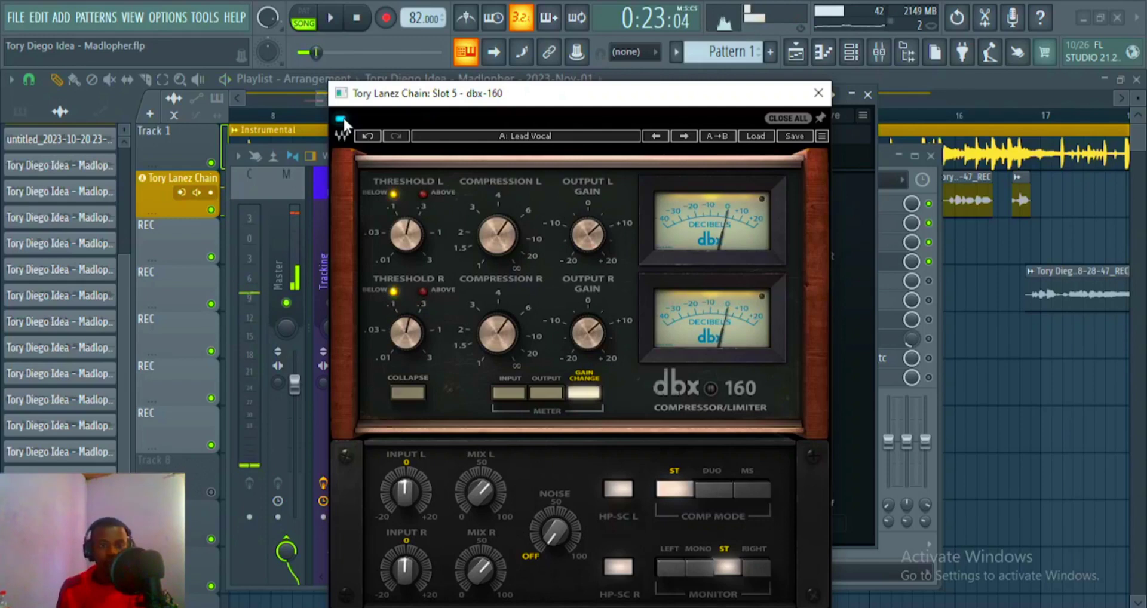
pyautogui.press('space')
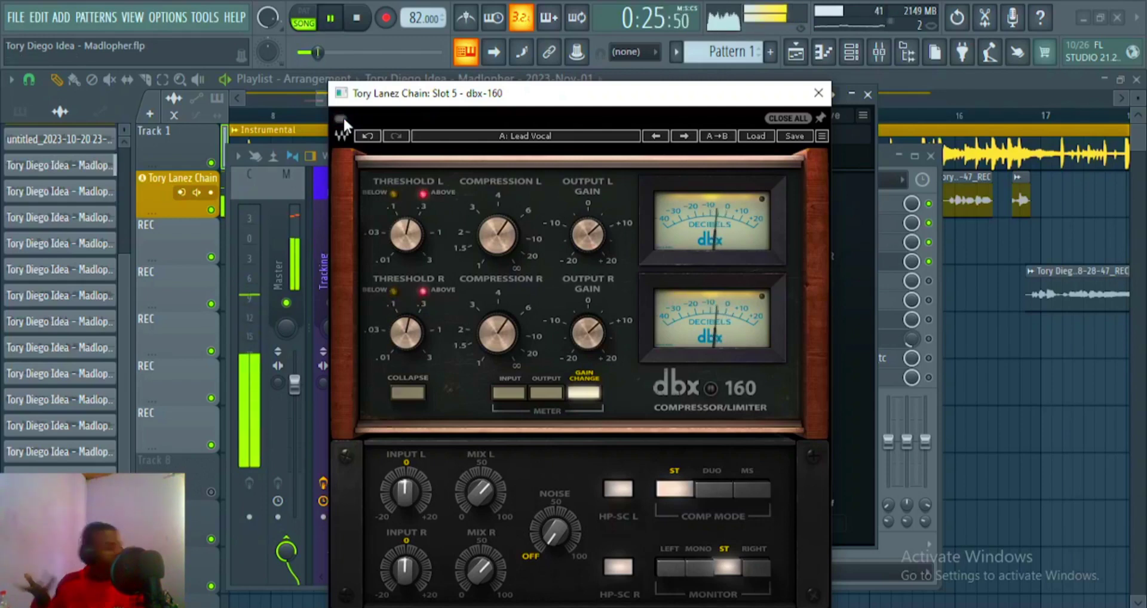
pyautogui.press('space')
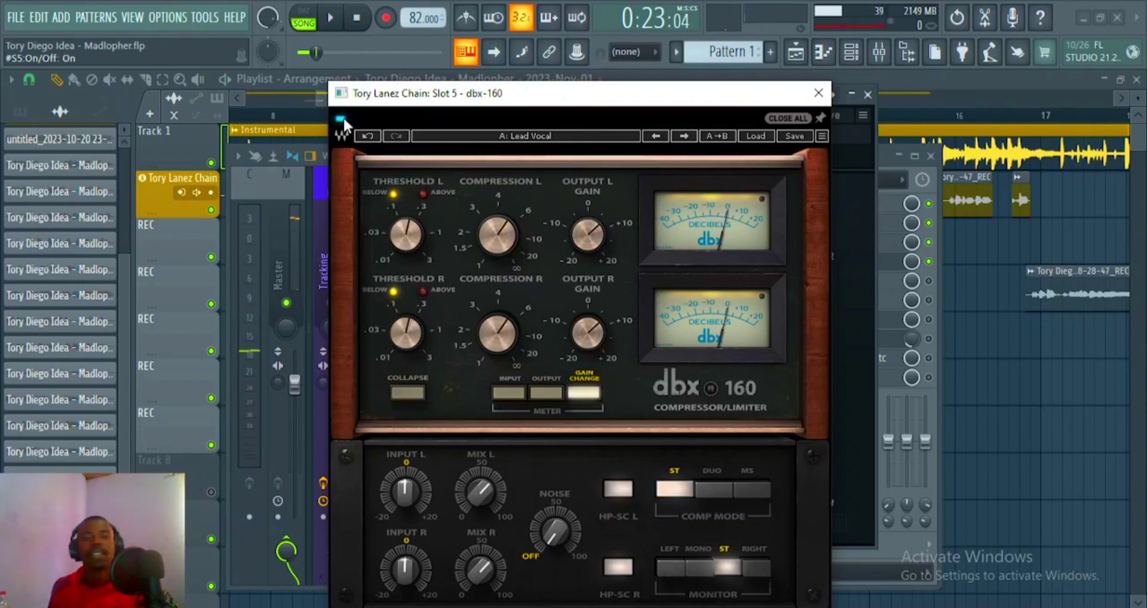
pyautogui.click(818, 93)
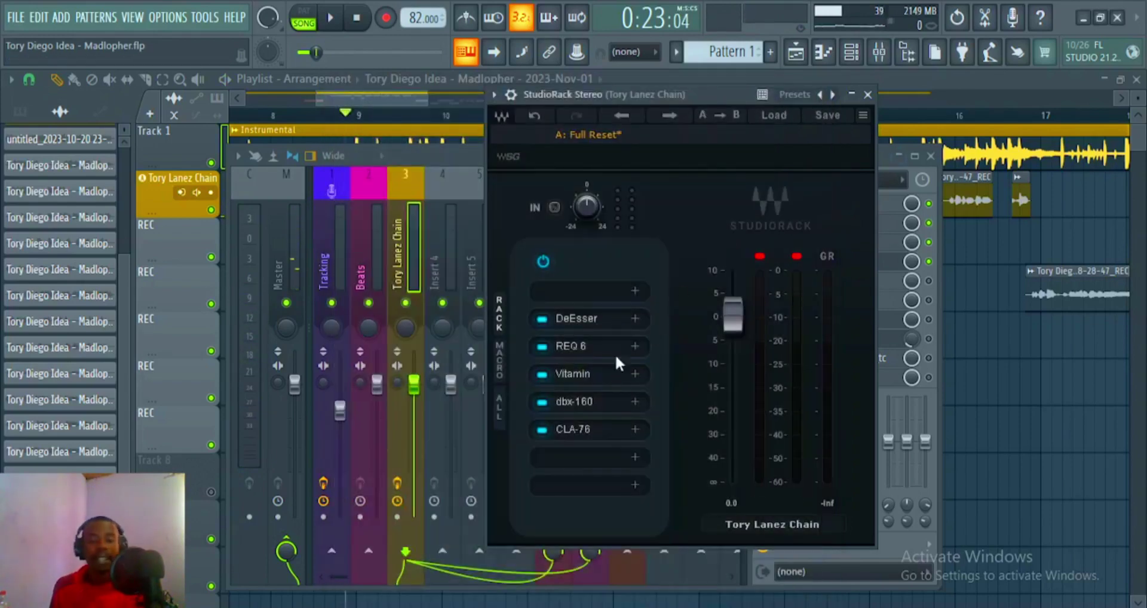
# Open the rack's CLA-76 compressor for review, and stop playback after auditioning the vocal chain.
pyautogui.click(587, 429)
pyautogui.moveTo(548, 230); pyautogui.dragTo(620, 237)
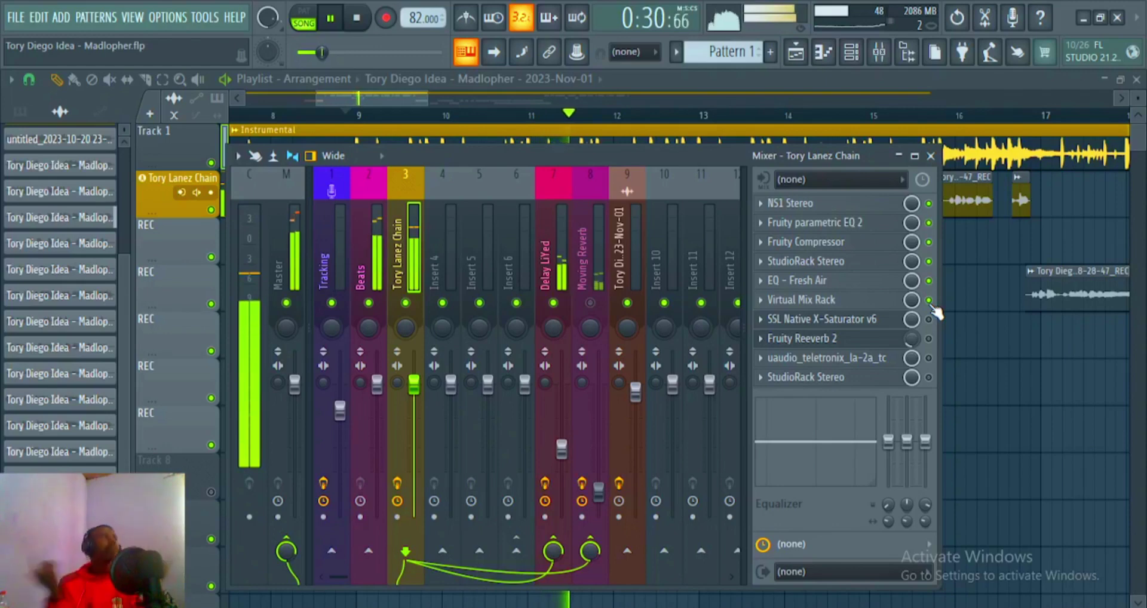
pyautogui.press('space')
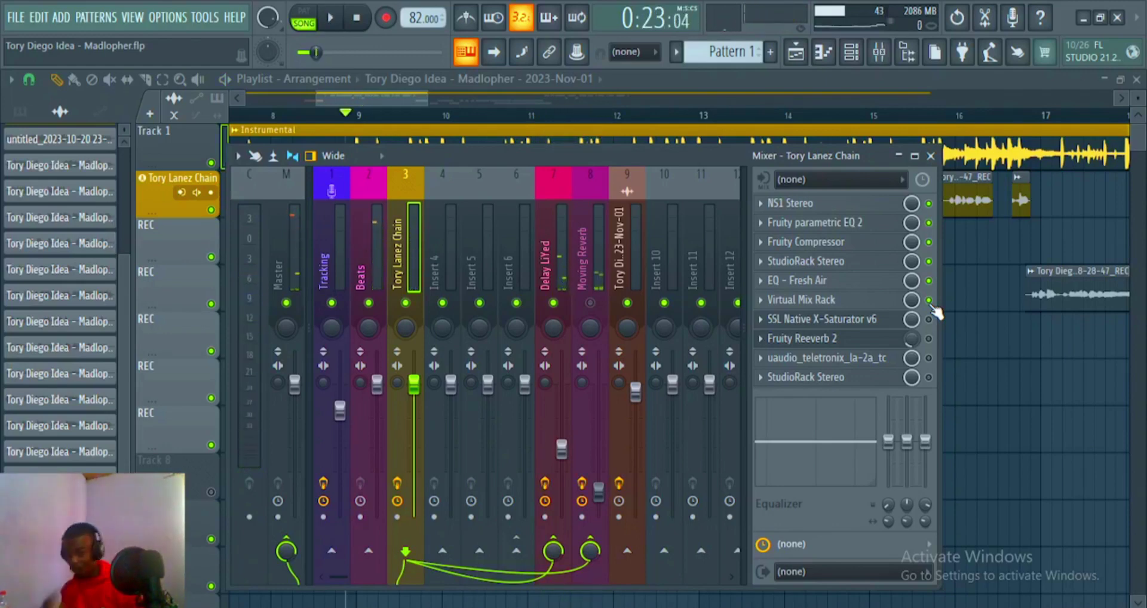
# Open SSL Native X-Saturator v6 and examine its Drive, Harmonics, Shape and +6dB headroom settings.
pyautogui.click(879, 320)
pyautogui.moveTo(249, 74); pyautogui.dragTo(636, 149)
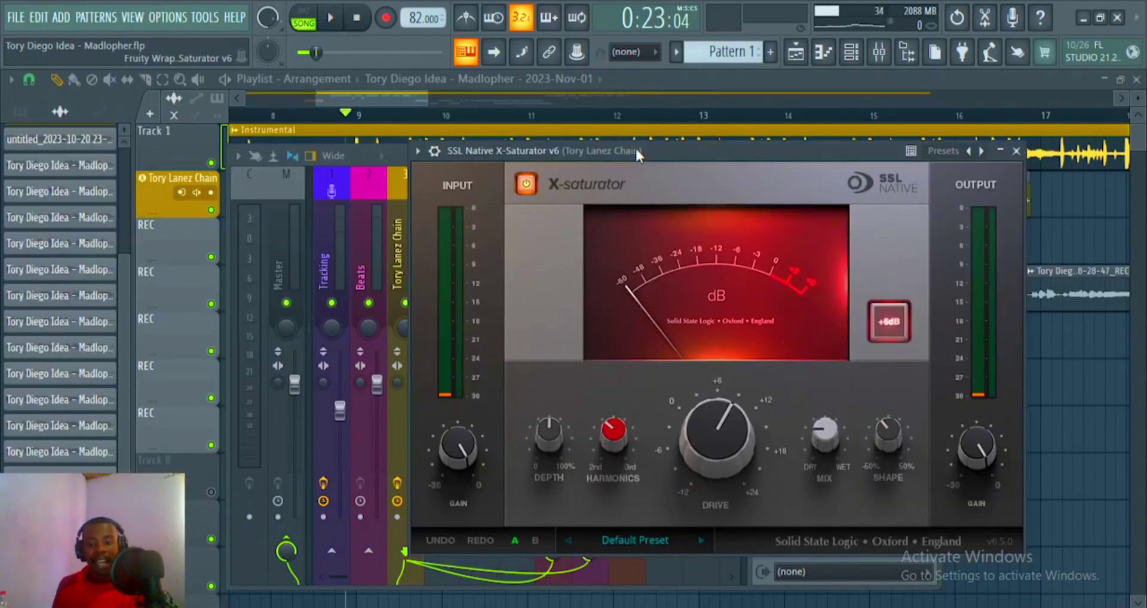
pyautogui.moveTo(730, 453)
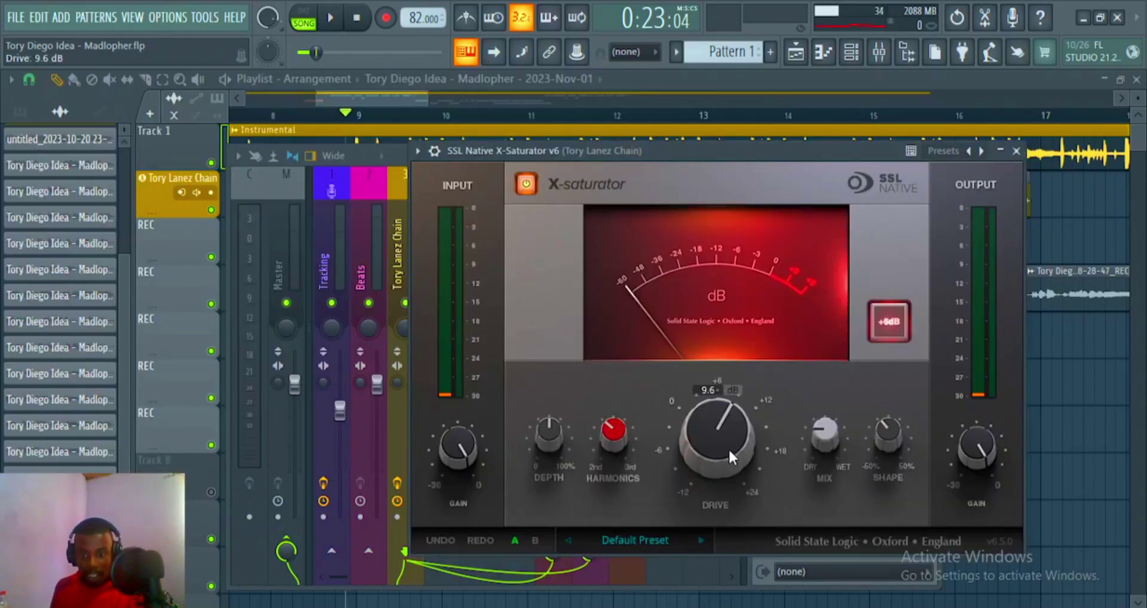
pyautogui.moveTo(604, 442)
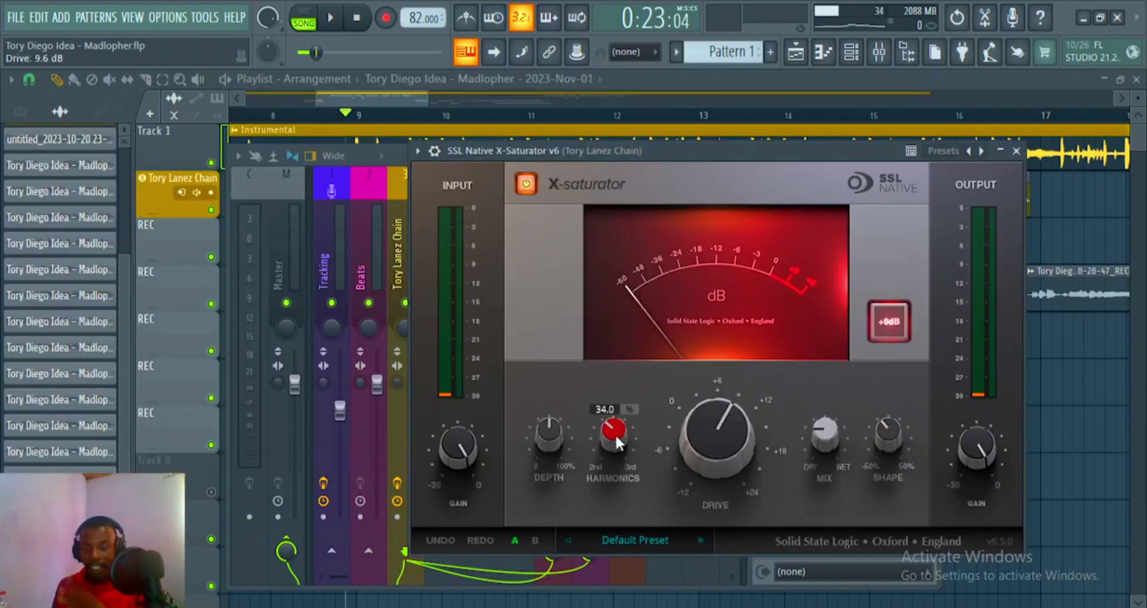
pyautogui.moveTo(876, 427)
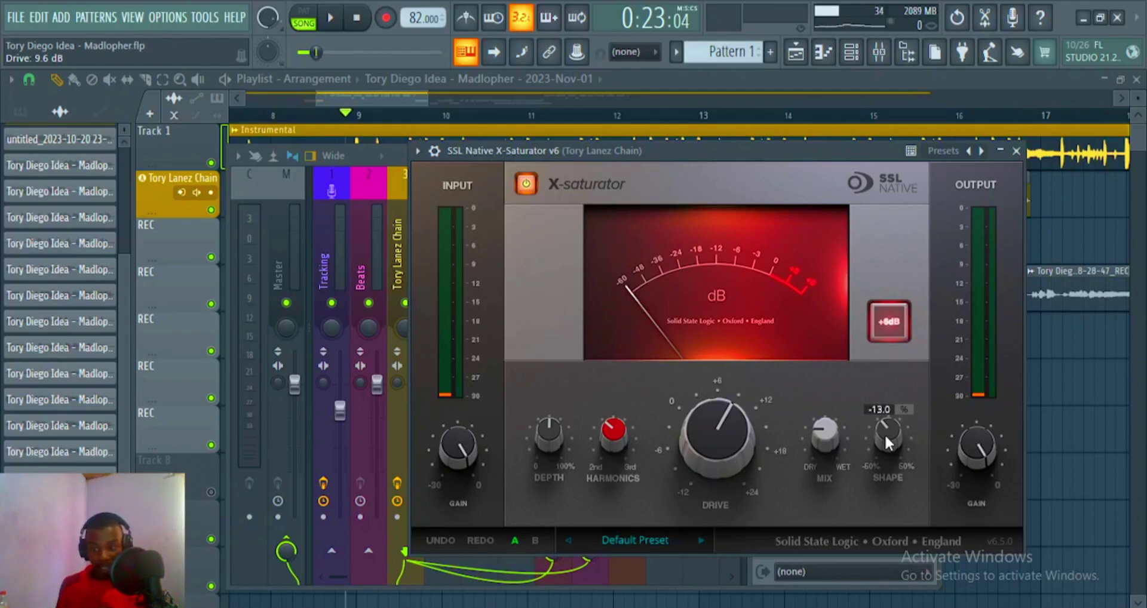
pyautogui.click(893, 317)
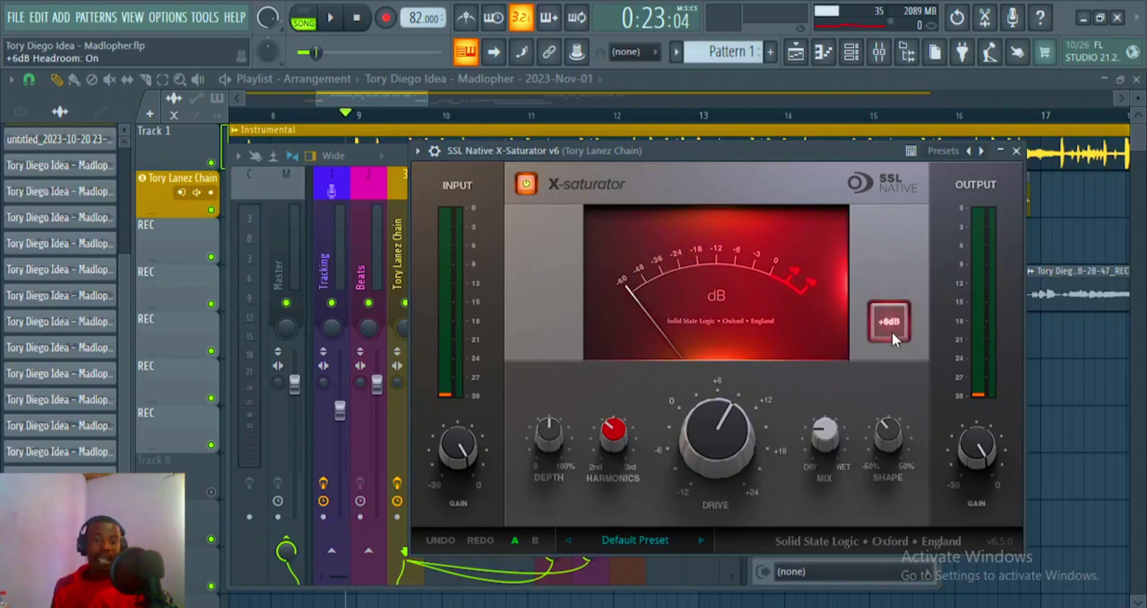
pyautogui.moveTo(759, 149); pyautogui.dragTo(593, 148)
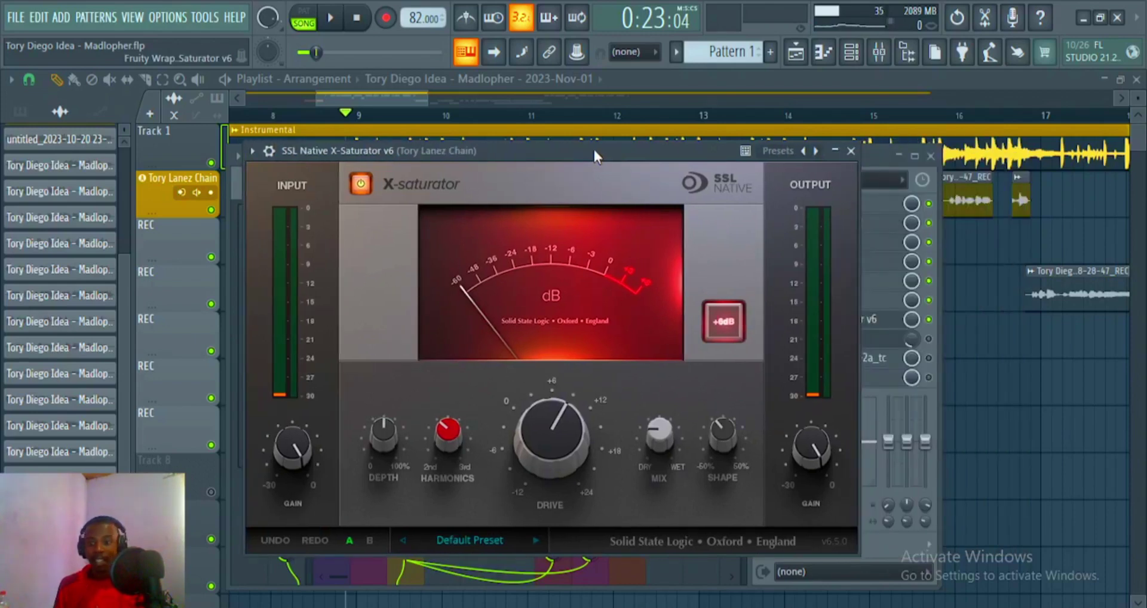
# Play back the vocal with X-Saturator active and bypassed to compare its effect, leaving the plugin switched on.
pyautogui.click(332, 17)
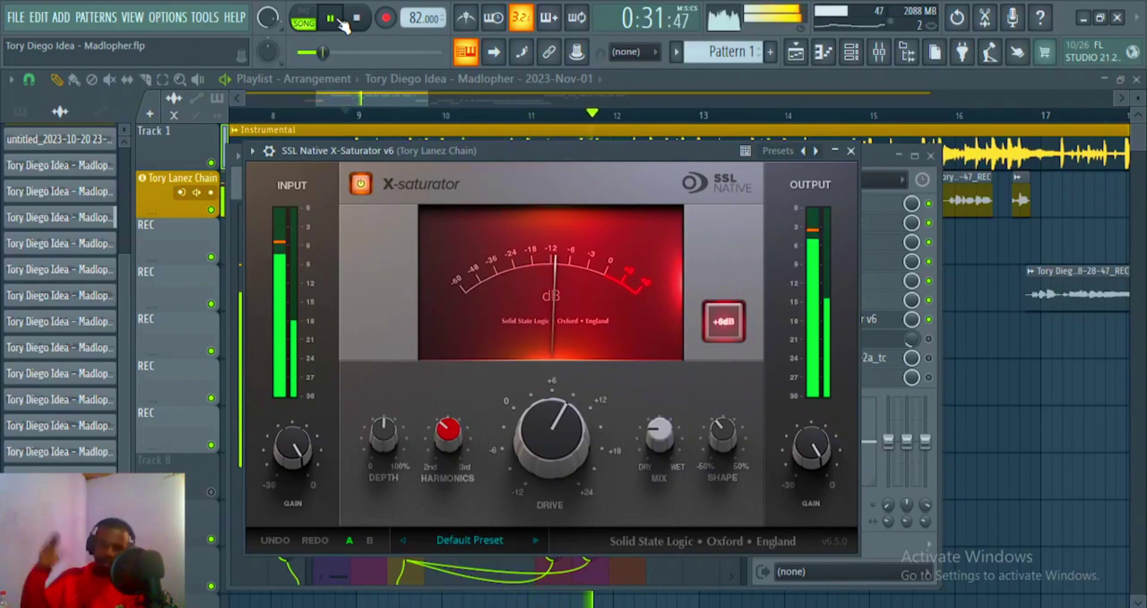
pyautogui.press('space')
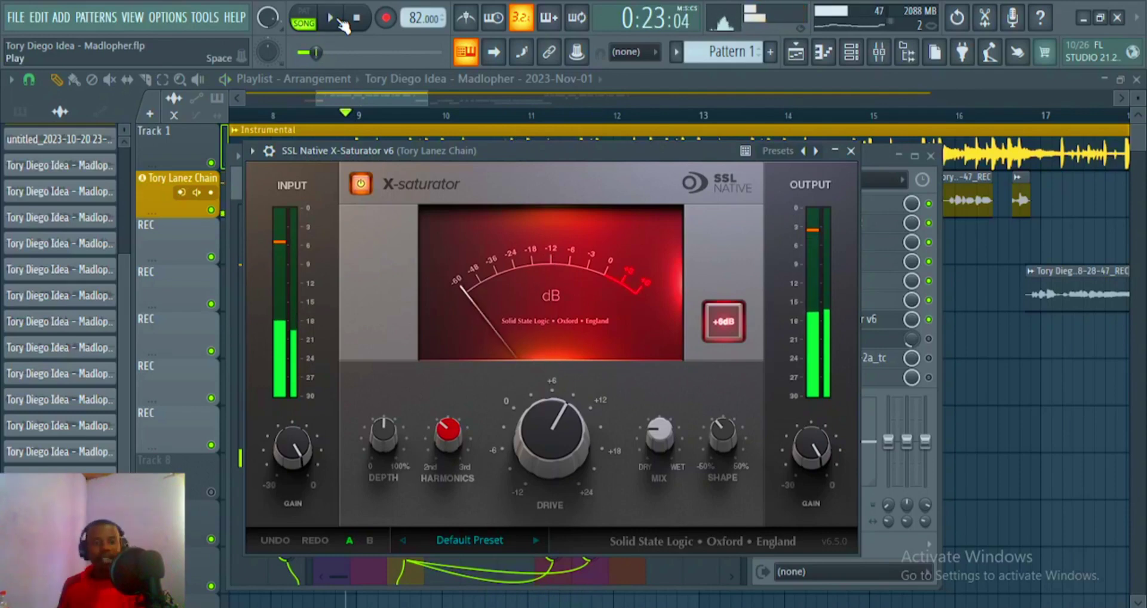
pyautogui.click(269, 150)
pyautogui.press('space')
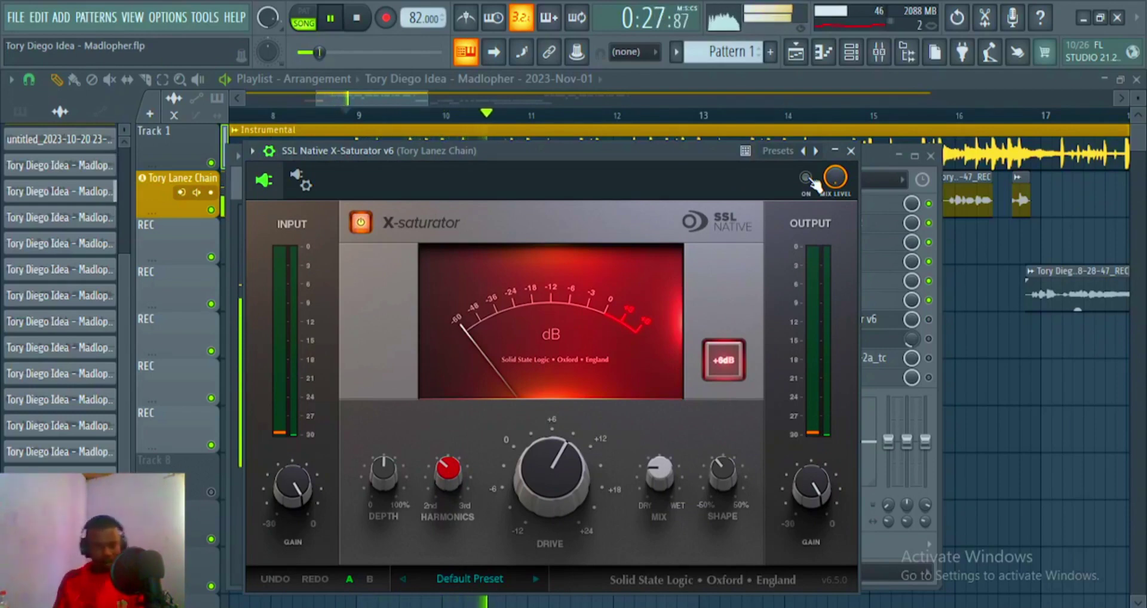
pyautogui.press('space')
pyautogui.press('space')
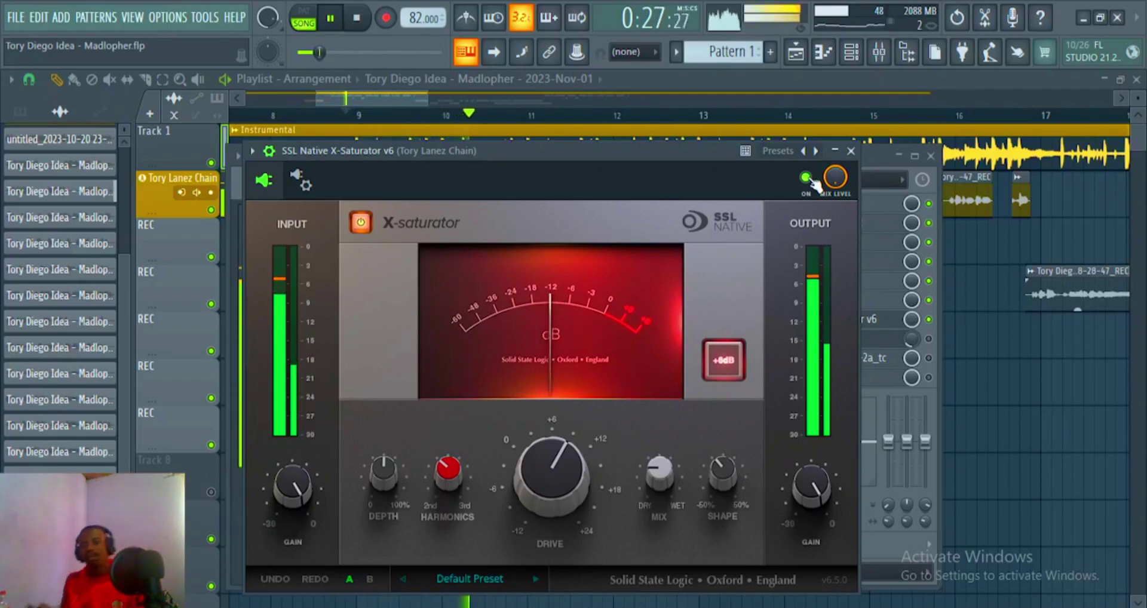
pyautogui.press('space')
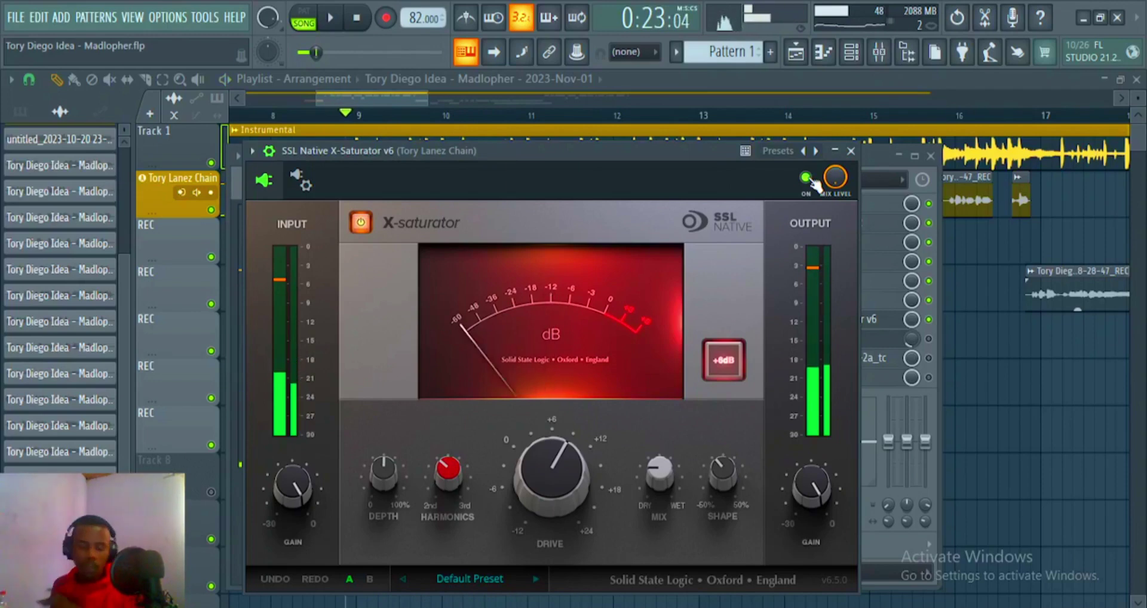
# Close X-Saturator, then enable Fruity Reeverb 2 on the Tory Lanez Chain track and open it to review its presets and levels.
pyautogui.click(858, 159)
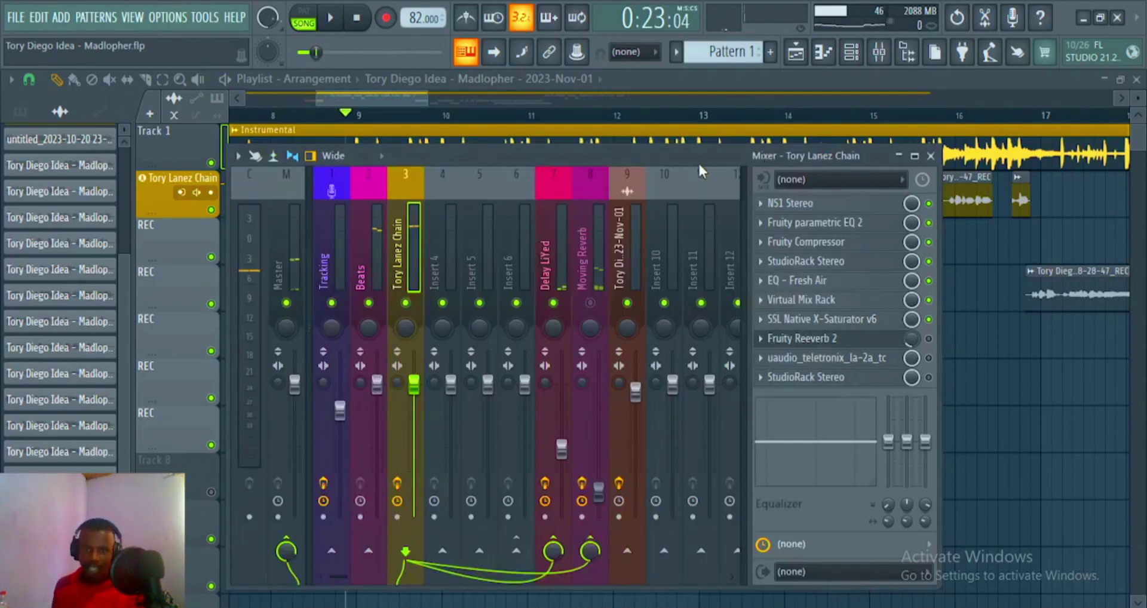
pyautogui.moveTo(694, 157); pyautogui.dragTo(707, 138)
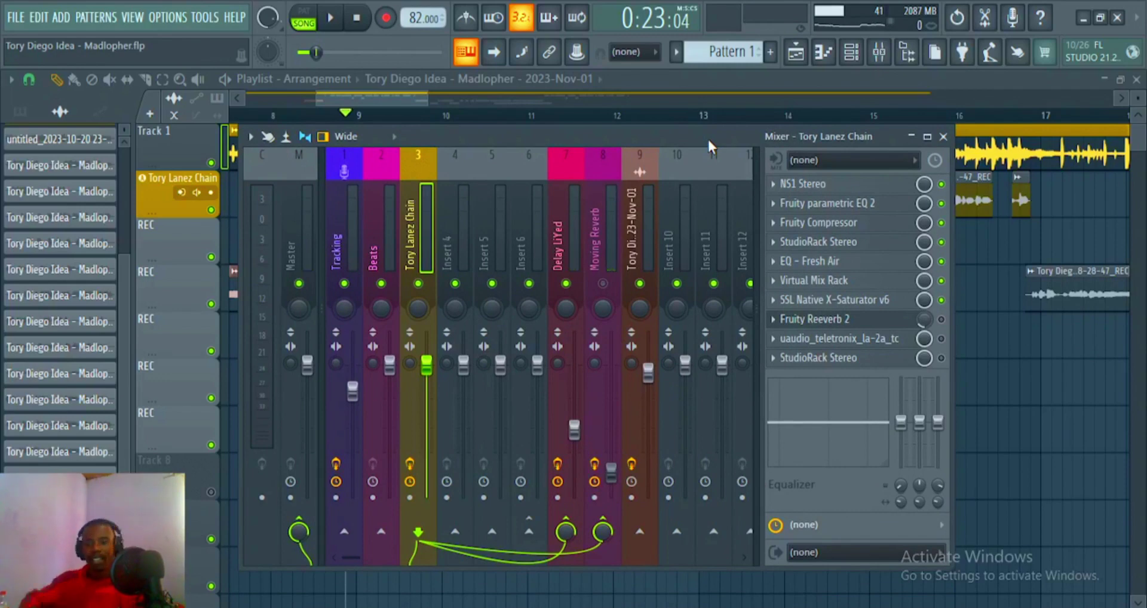
pyautogui.click(941, 320)
pyautogui.click(815, 319)
pyautogui.rightClick(752, 173)
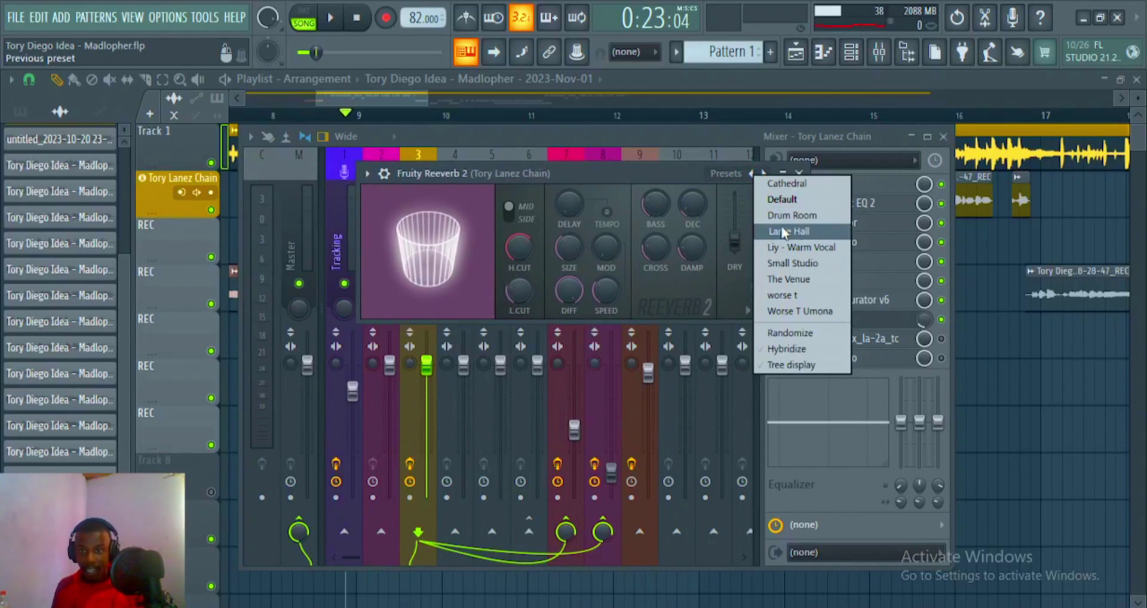
pyautogui.click(653, 175)
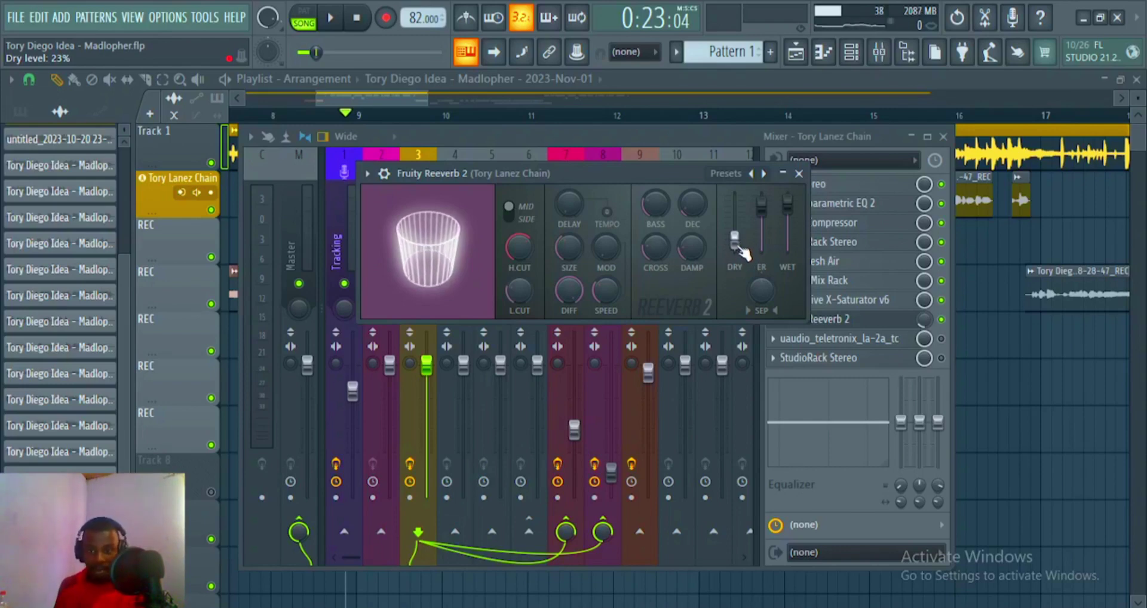
# Set Fruity Reeverb 2's plugin mix level to 20% while auditioning the vocal, and save the project after stopping playback.
pyautogui.click(384, 174)
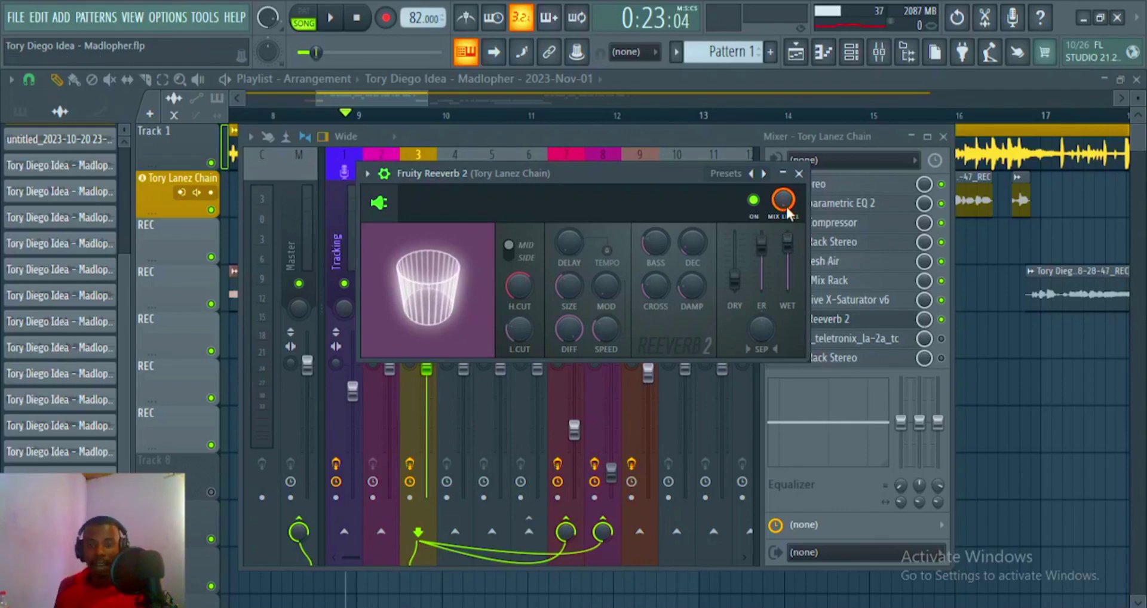
pyautogui.press('space')
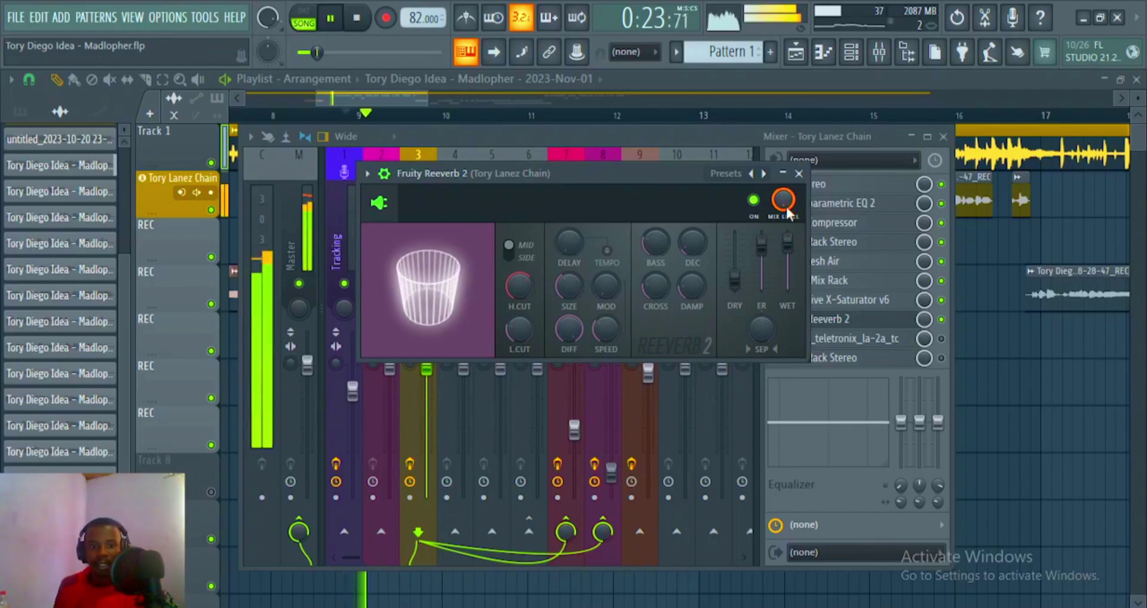
pyautogui.moveTo(787, 208); pyautogui.dragTo(788, 275)
pyautogui.moveTo(783, 201)
pyautogui.mouseDown()
pyautogui.moveTo(783, 183)
pyautogui.moveTo(784, 205)
pyautogui.mouseUp()
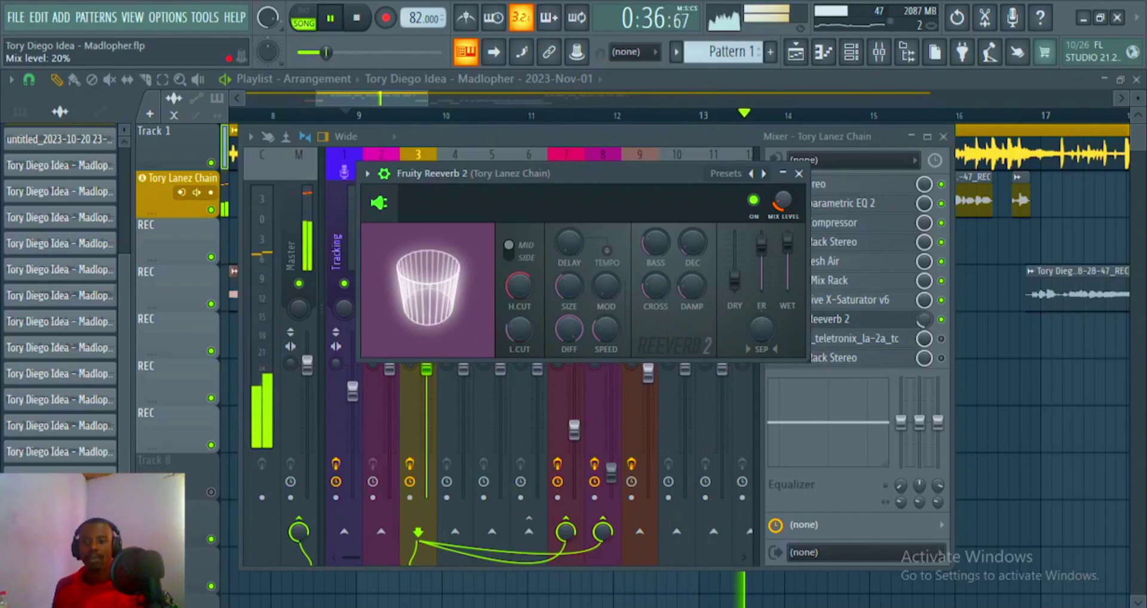
pyautogui.press('space')
pyautogui.hotkey('ctrl', 's')
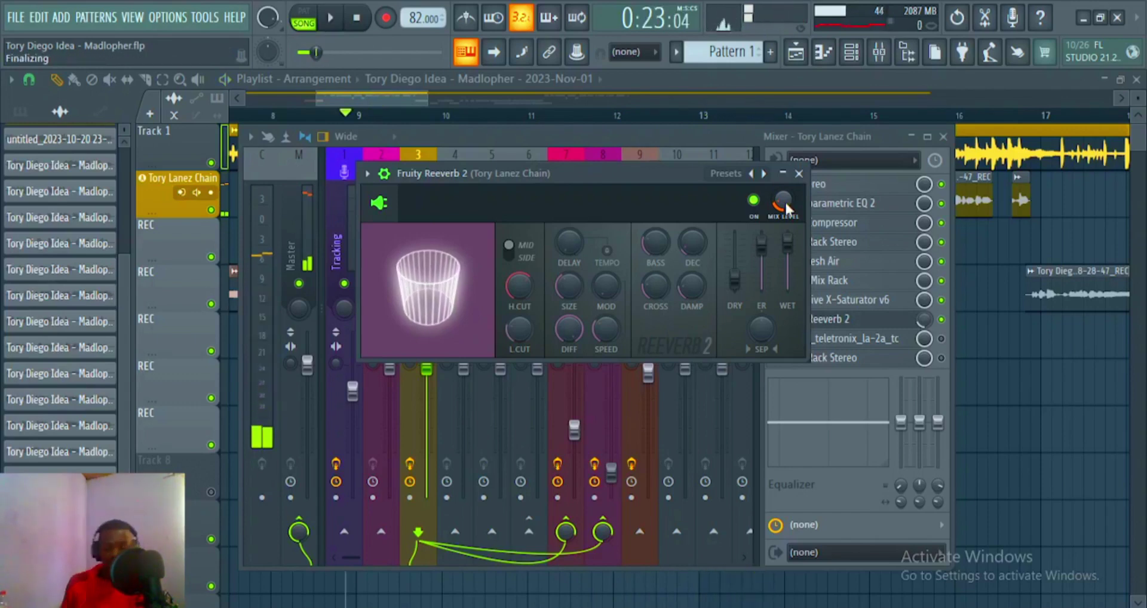
# Close Fruity Reeverb 2 and open the uaudio_teletronix_la-2a_tc compressor to examine its Gain and Peak Reduction settings.
pyautogui.moveTo(606, 172); pyautogui.dragTo(615, 232)
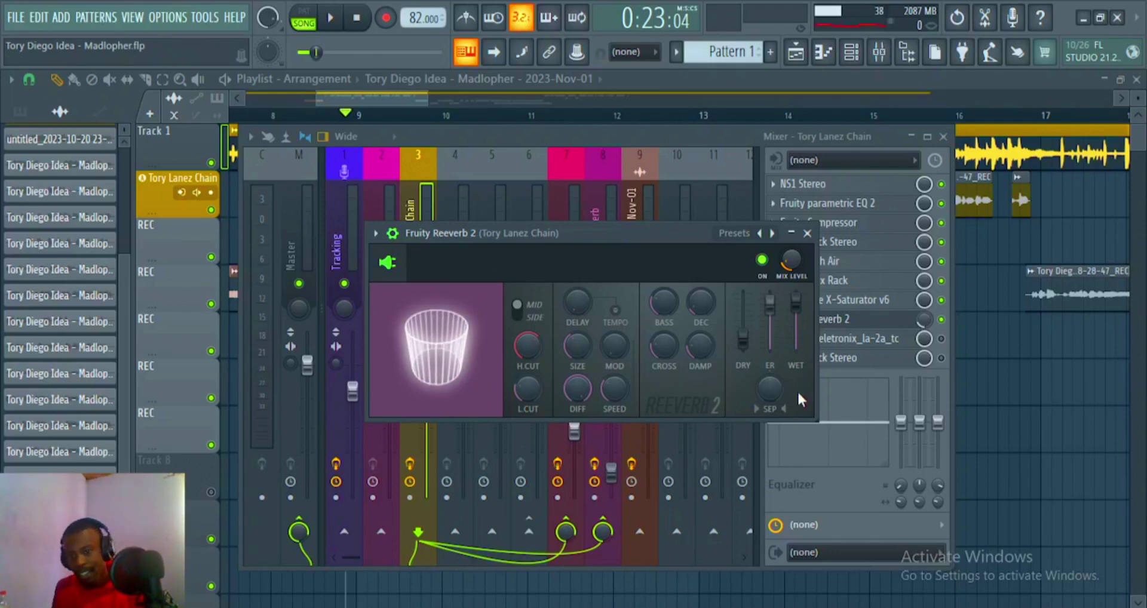
pyautogui.click(807, 233)
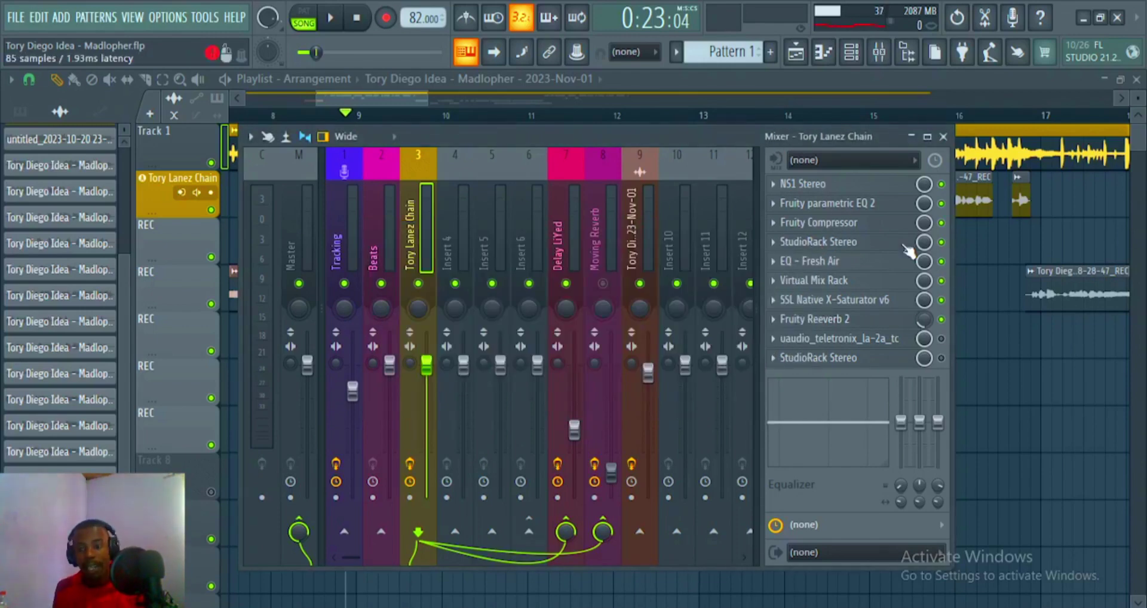
pyautogui.click(880, 338)
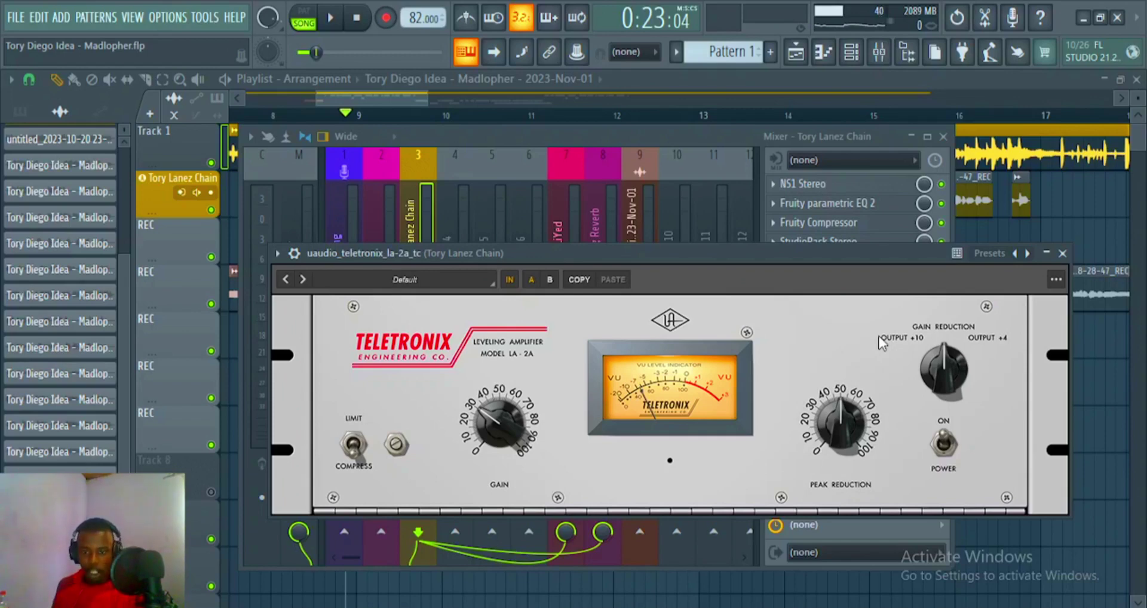
pyautogui.moveTo(648, 251); pyautogui.dragTo(594, 210)
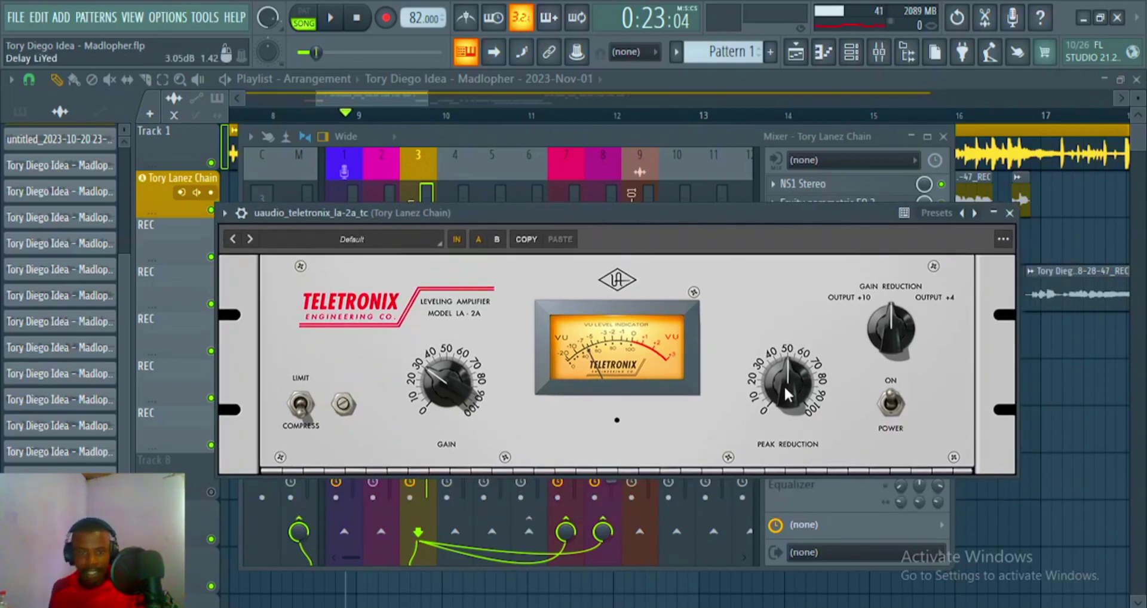
# Play back the vocal with the Teletronix LA-2A active and bypassed to compare its effect.
pyautogui.click(330, 17)
pyautogui.click(241, 213)
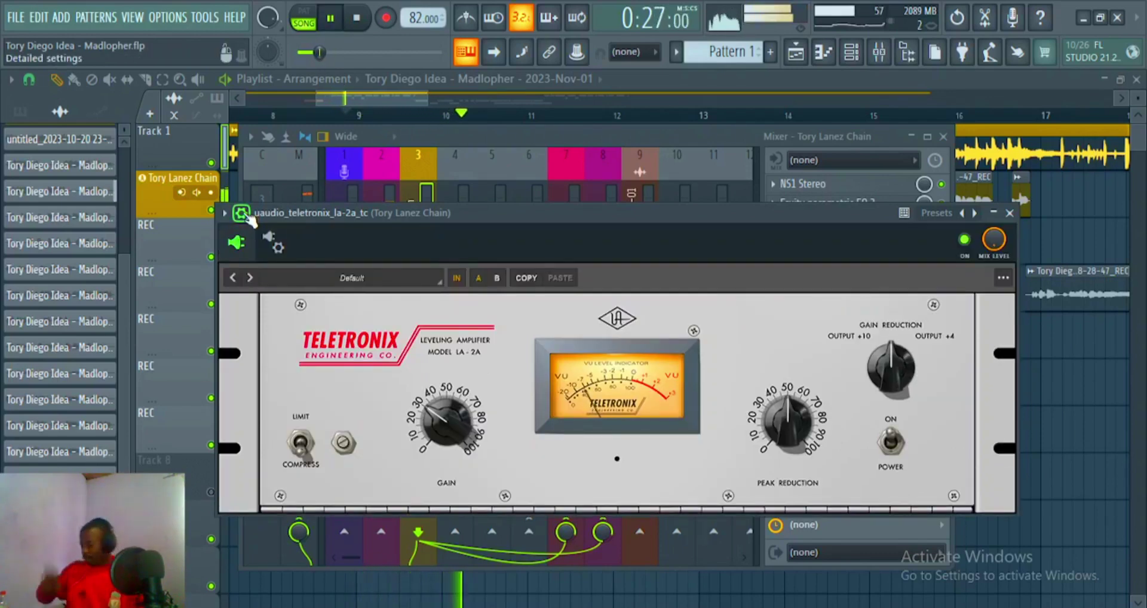
pyautogui.click(332, 19)
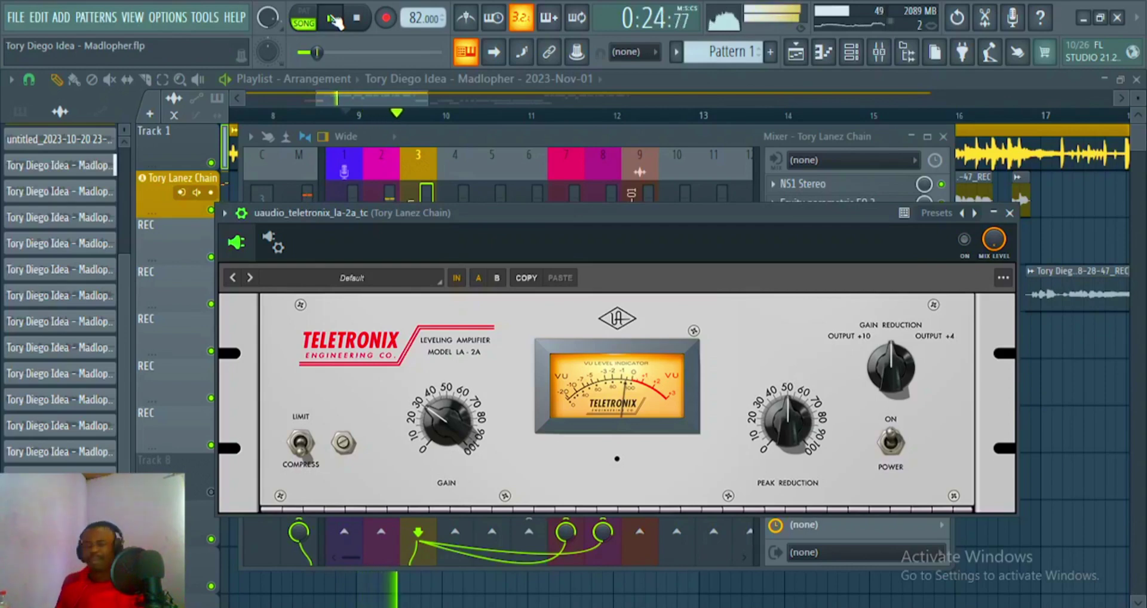